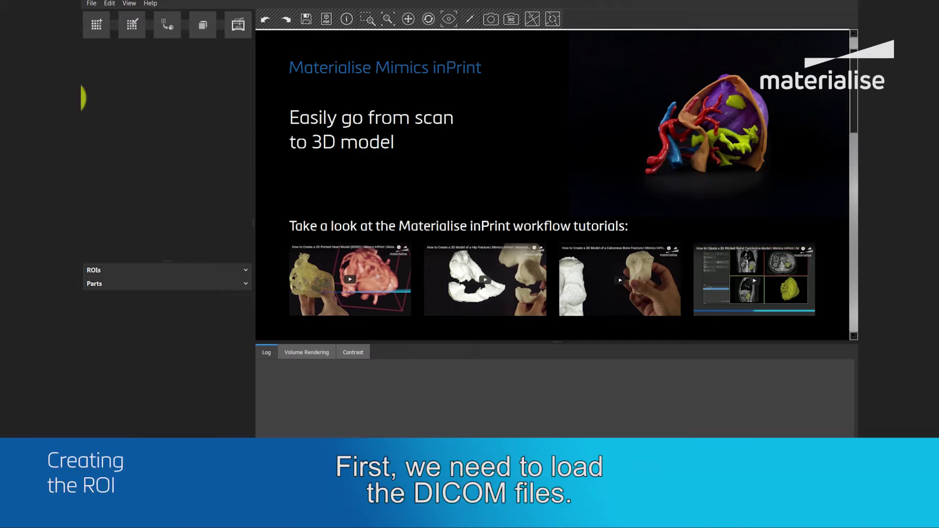
Start a New from Disk import and point it at the DICOM_CMF folder of DCM files
click(95, 5)
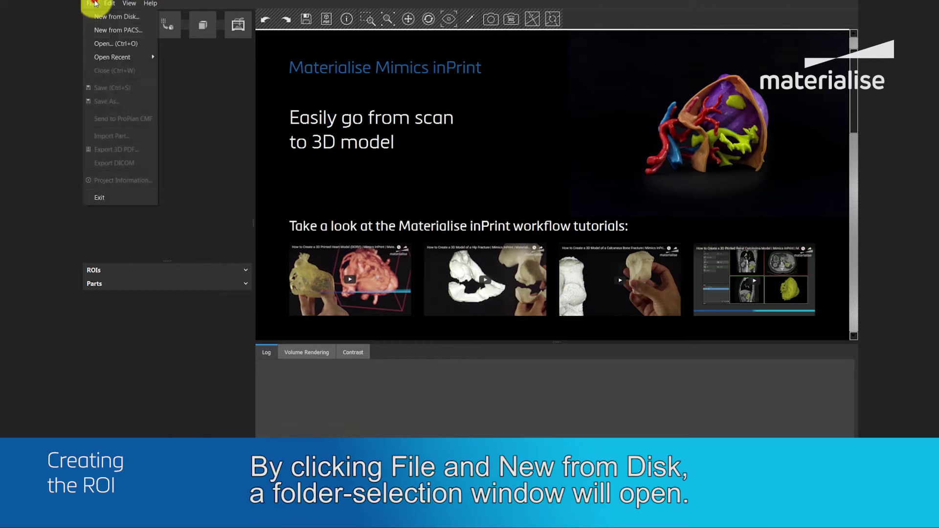
click(126, 16)
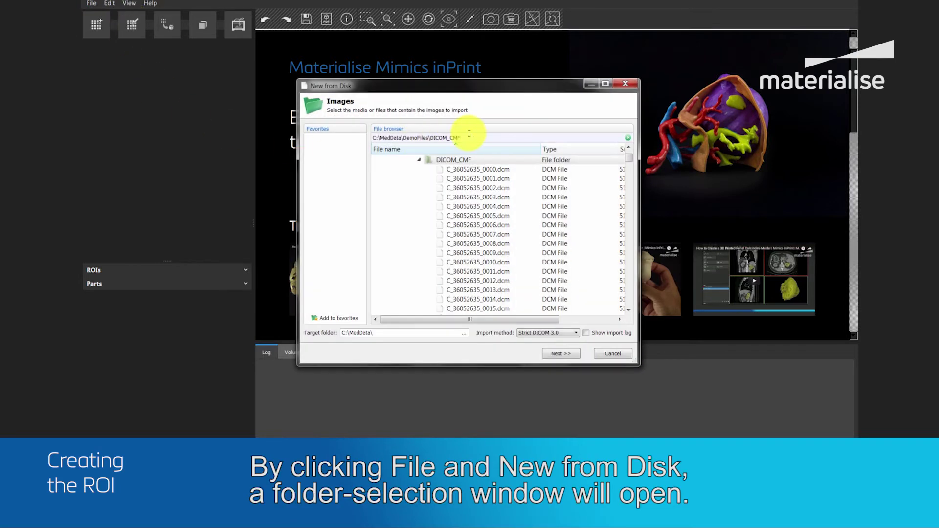
click(477, 137)
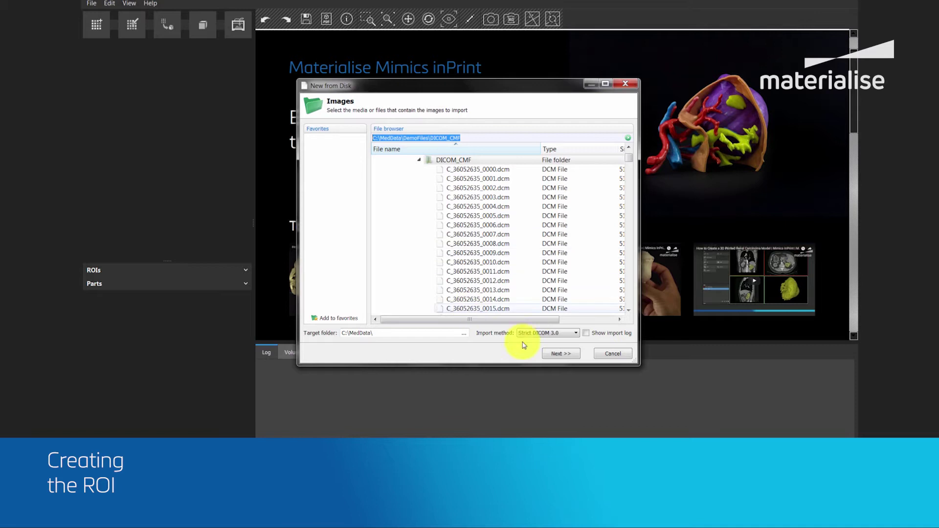
Move on to the found studies and inspect their DICOM tags on the Acquisition tab
click(562, 355)
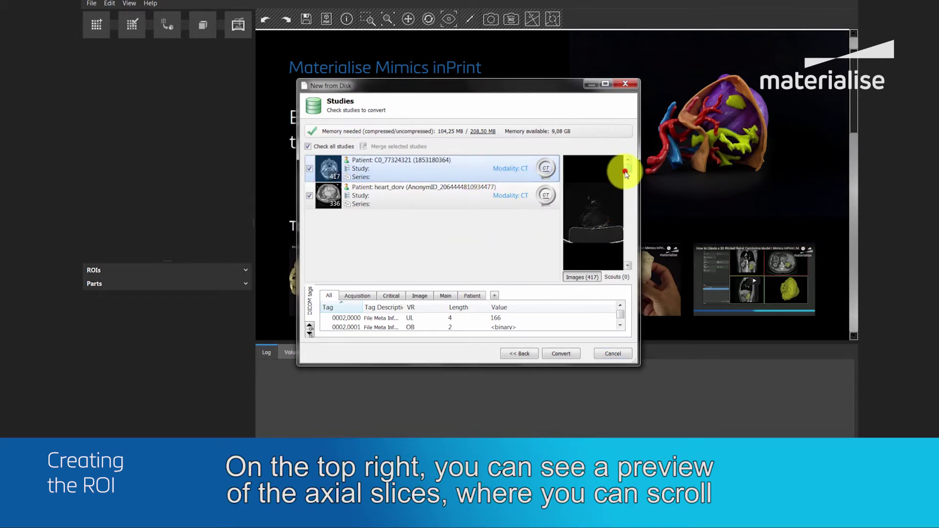
drag(628, 169, 629, 228)
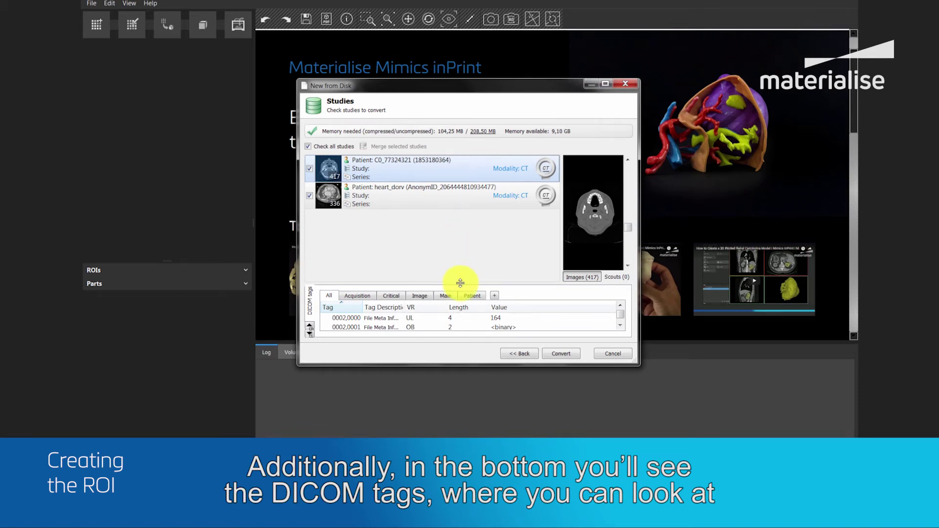
drag(461, 284, 460, 249)
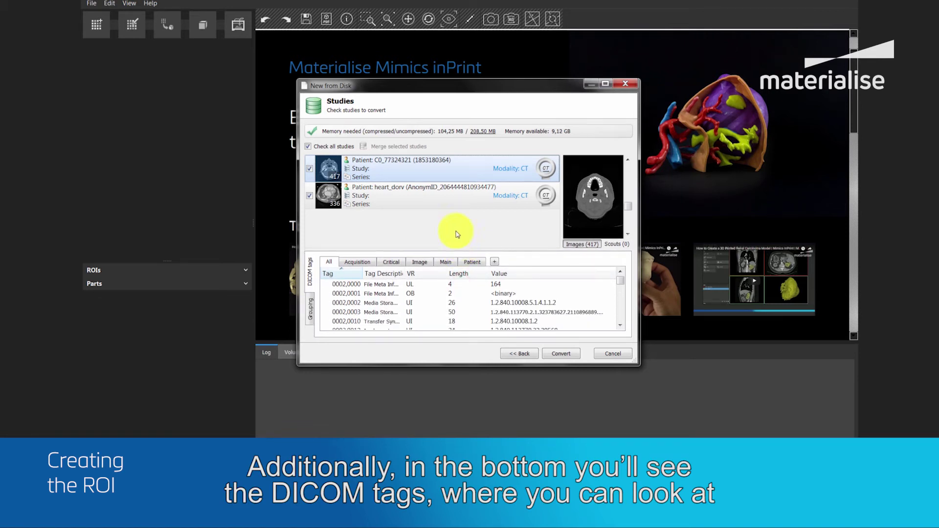
click(357, 263)
drag(623, 282, 622, 302)
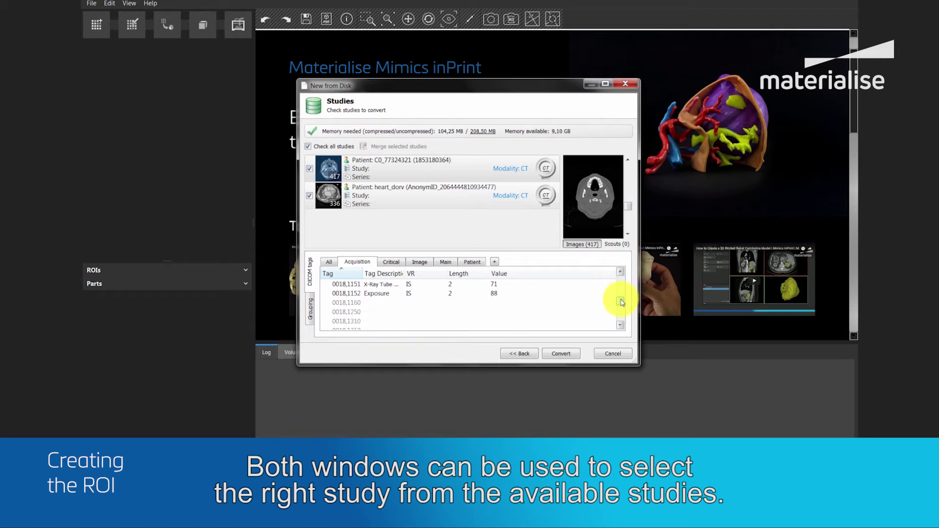
Untick Check all studies, tick only the first CT study, and convert it
click(322, 176)
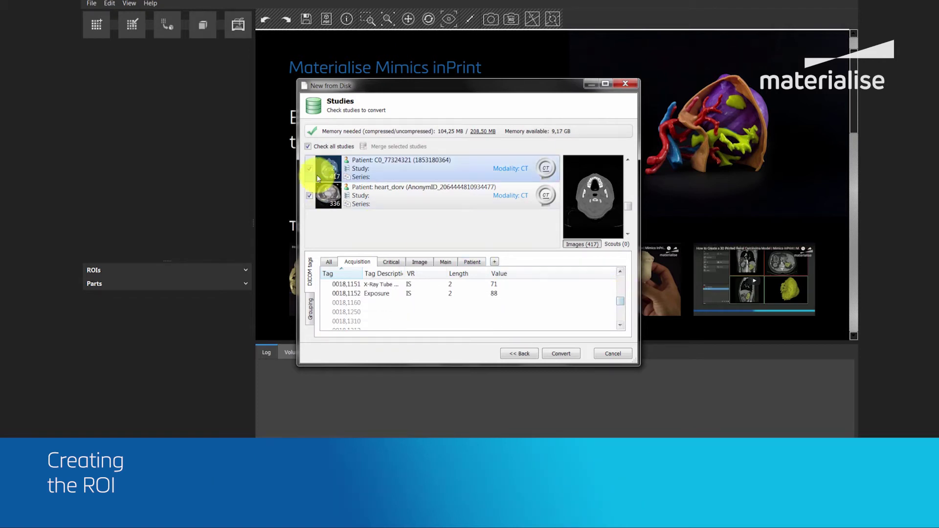
click(308, 147)
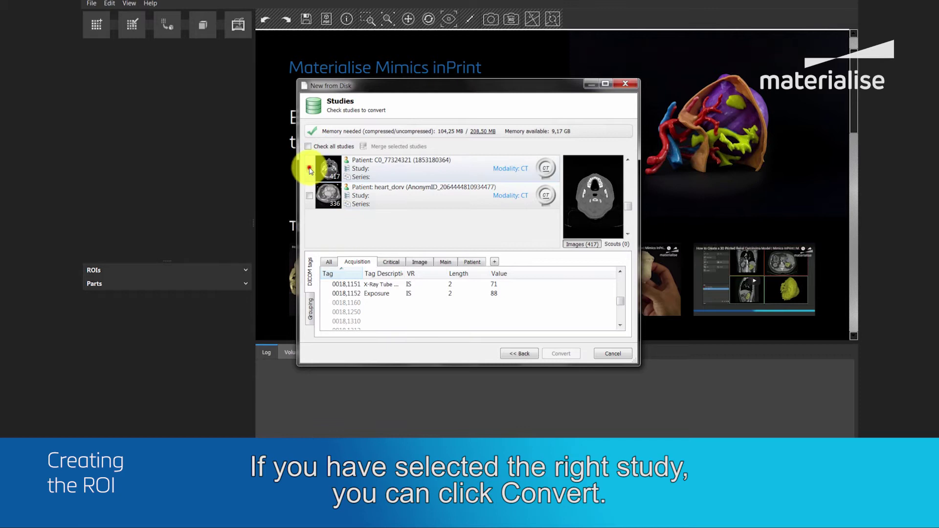
click(310, 169)
click(563, 354)
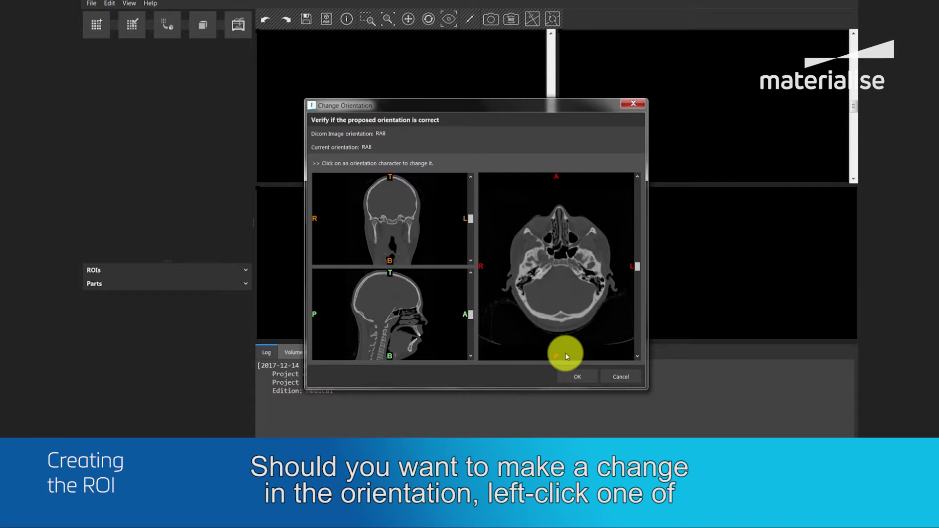
Check the coronal T orientation label, leave it unchanged, and accept the RAB orientation
click(390, 178)
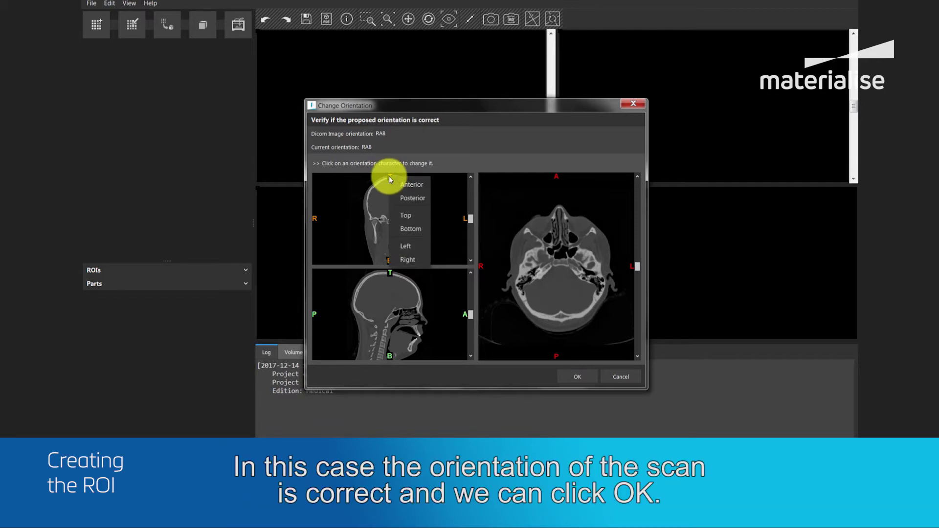
click(447, 207)
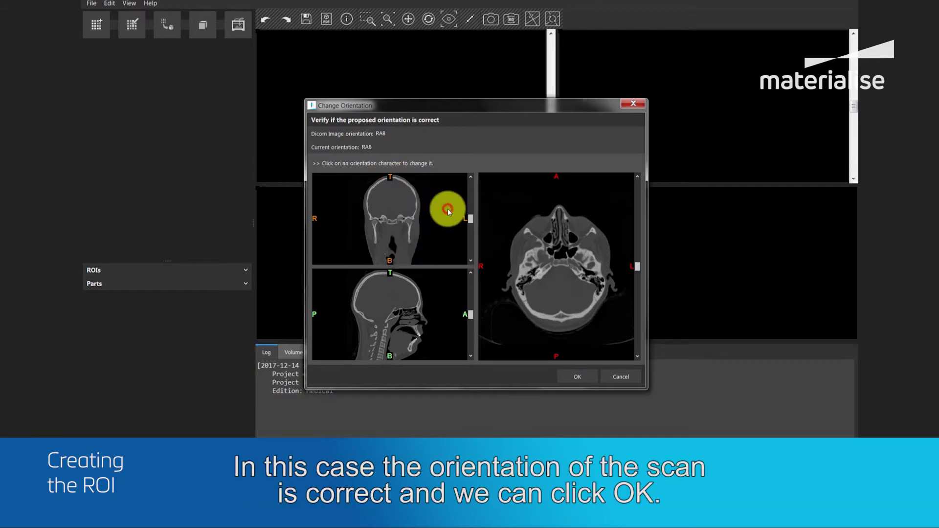
click(578, 376)
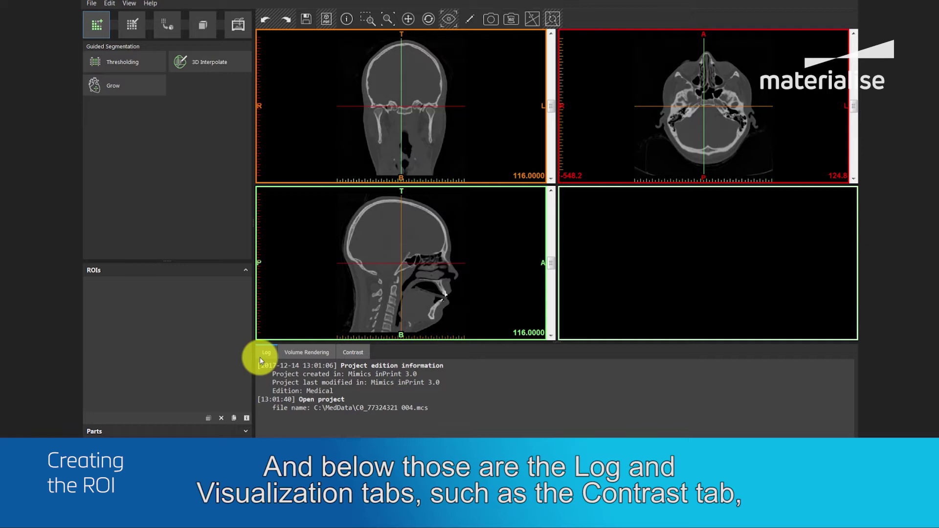
click(352, 353)
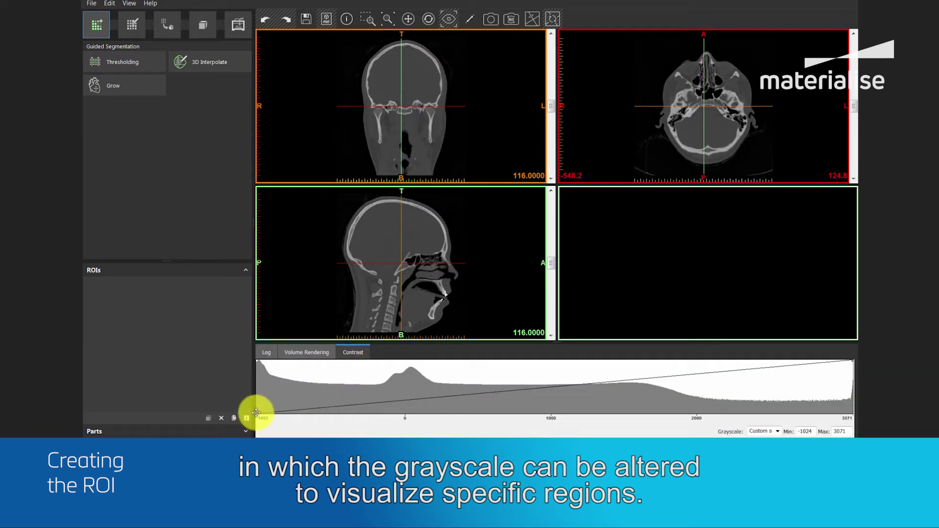
mouse_move(256, 413)
mouse_down()
mouse_move(426, 406)
mouse_move(247, 413)
mouse_up()
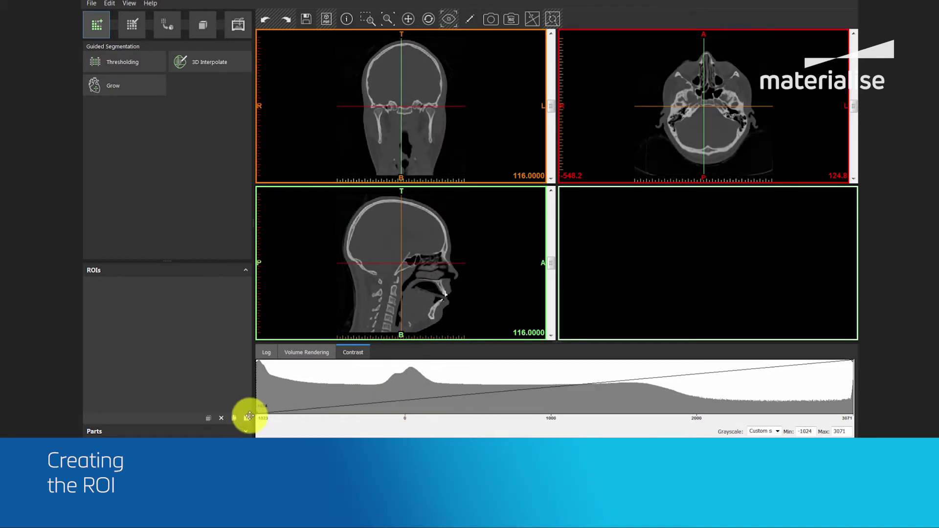
click(268, 353)
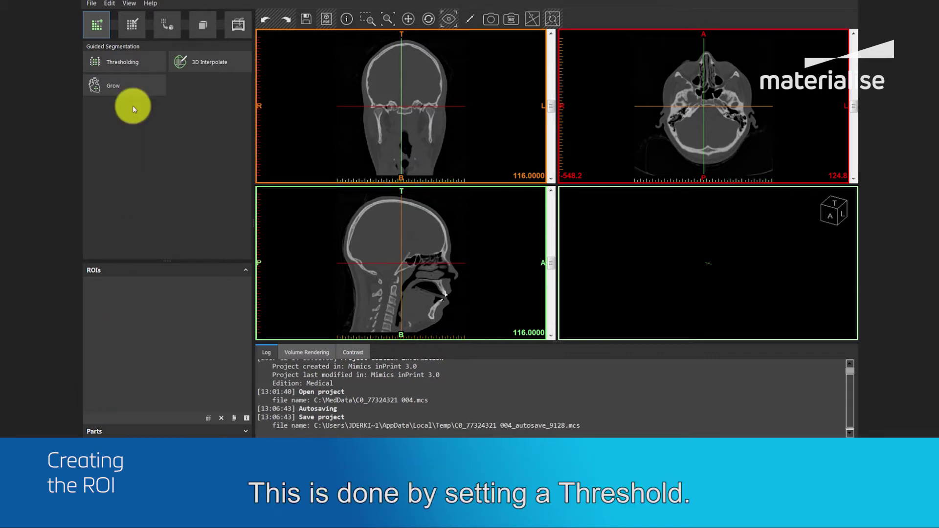
Threshold with the Bone (CT) preset after trying Soft Tissue (CT), minimum raised to 243 HU (243–3071)
click(145, 60)
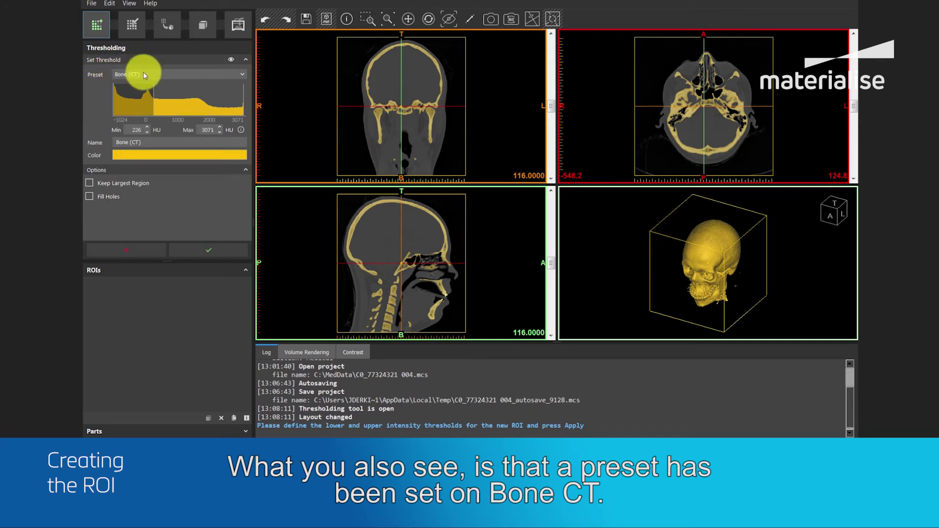
click(243, 76)
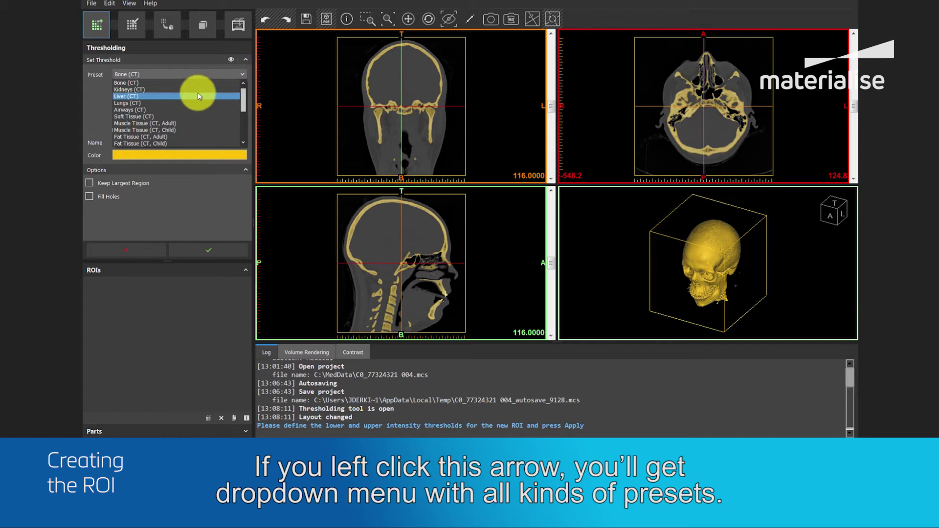
click(175, 117)
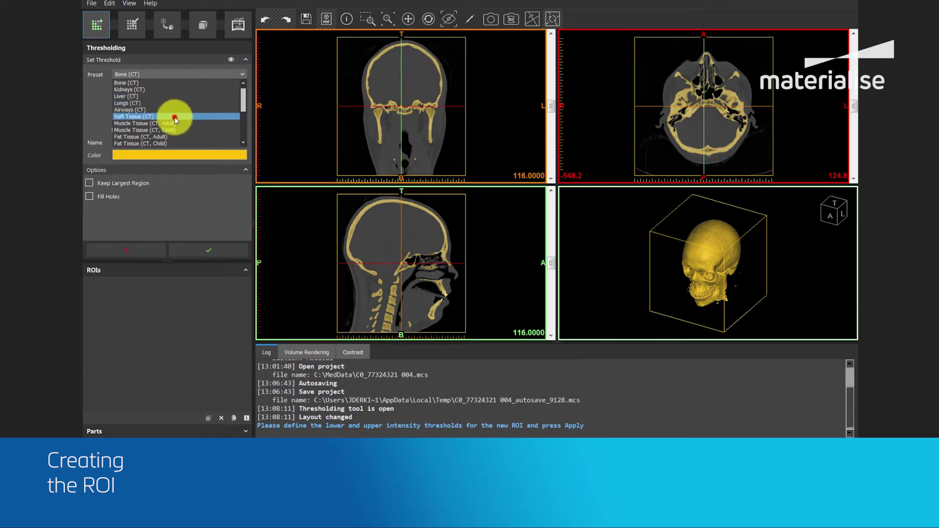
mouse_move(705, 267)
right_down()
mouse_move(714, 250)
mouse_move(717, 258)
right_up()
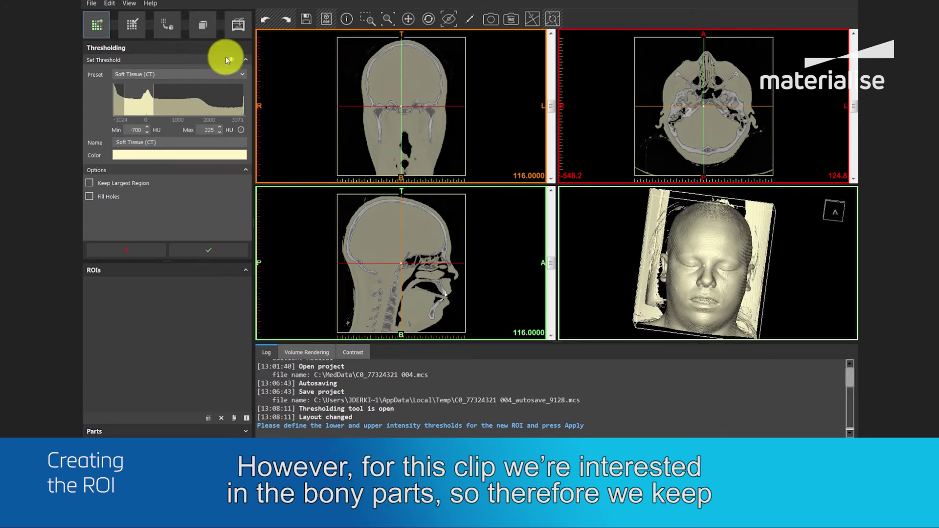
click(243, 74)
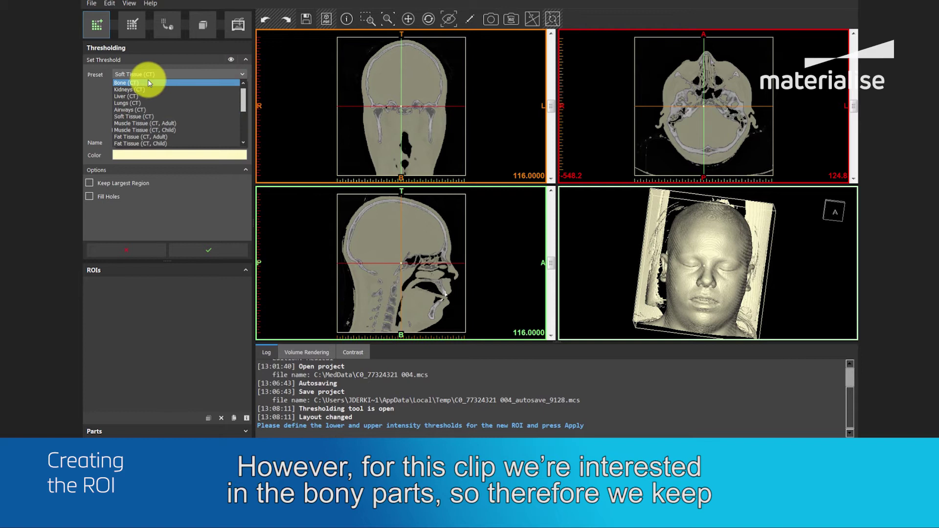
click(149, 81)
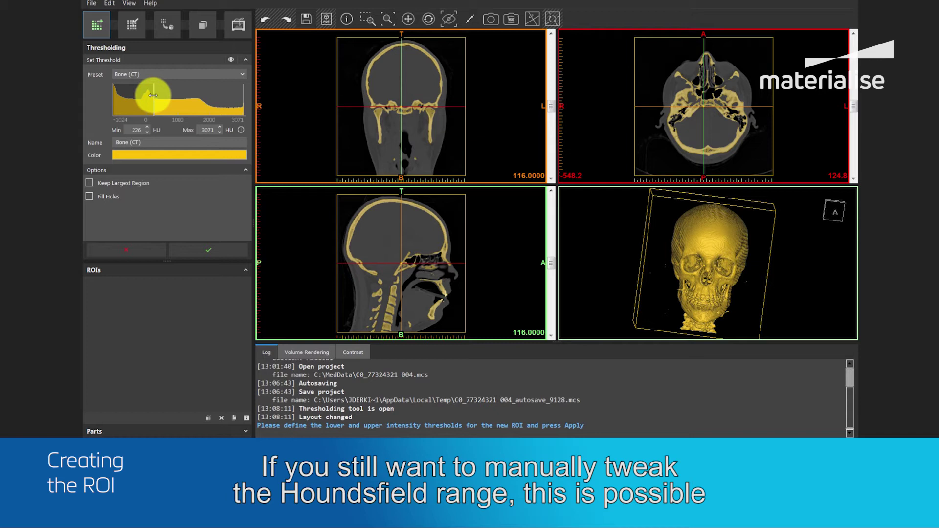
drag(152, 95, 154, 95)
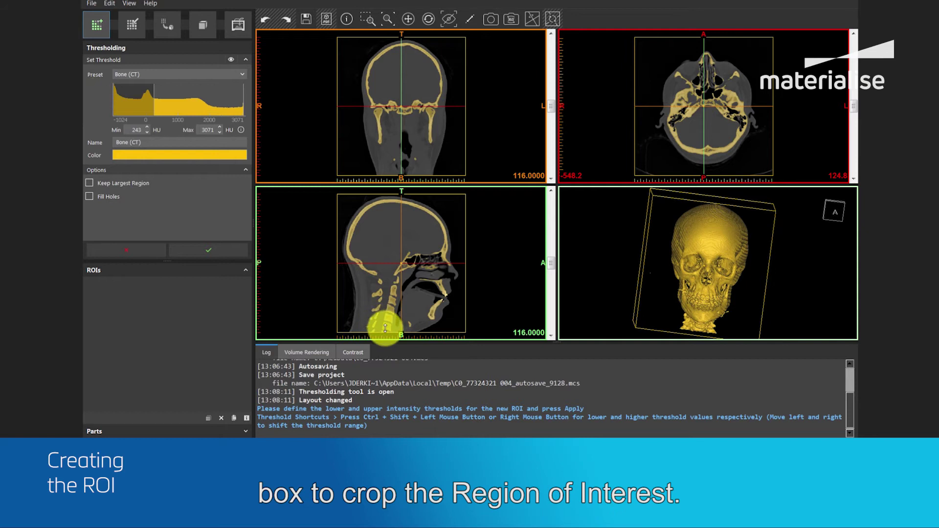
Pull the crop box's bottom, left and right edges in around the skull, then check in 3D
drag(386, 329, 388, 326)
scroll(387, 313, down, 1)
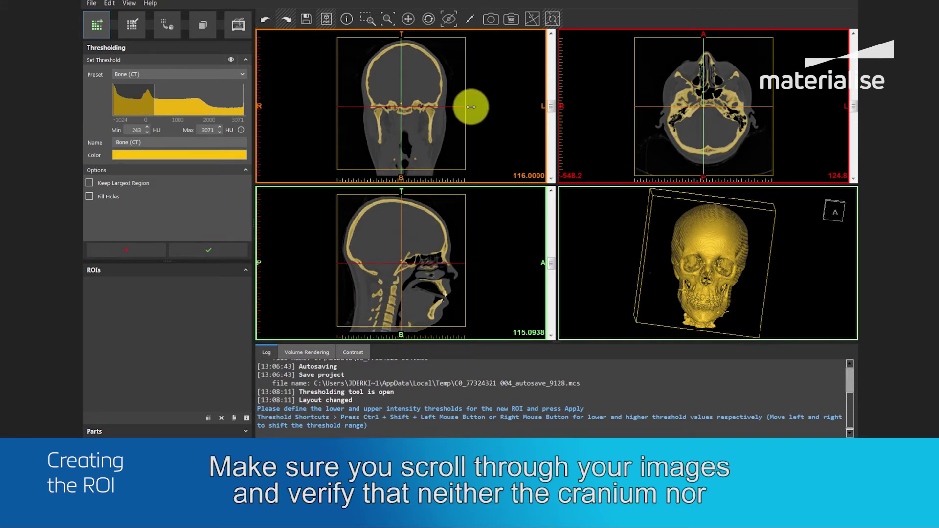
drag(470, 107, 454, 93)
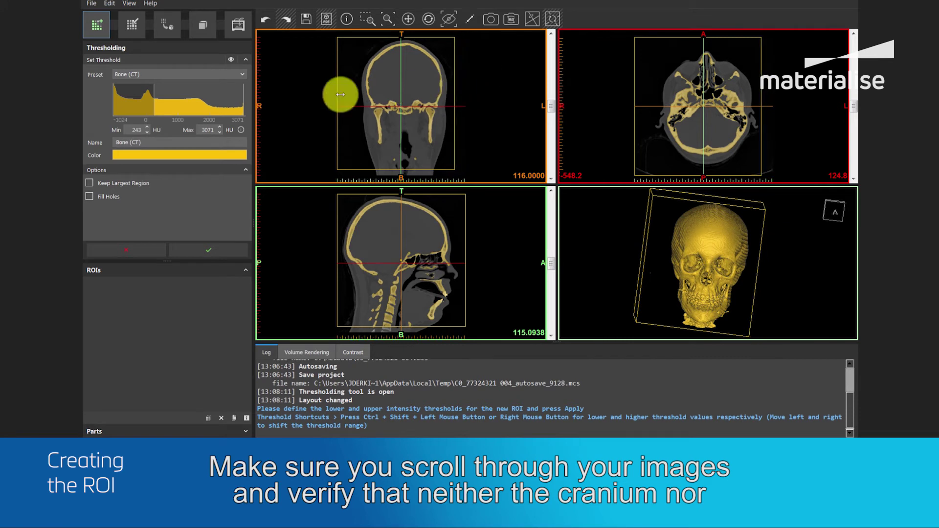
drag(340, 92, 356, 95)
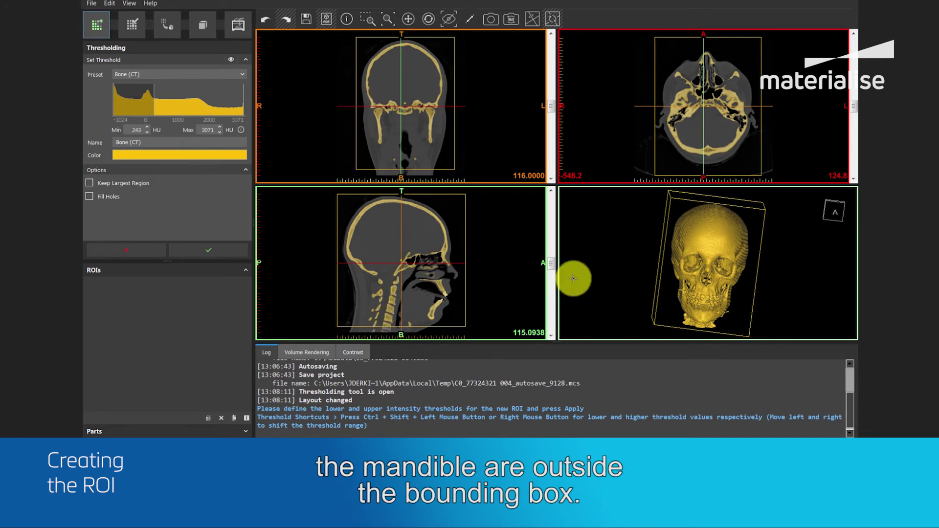
mouse_move(554, 264)
mouse_down()
mouse_move(555, 248)
mouse_move(555, 256)
mouse_up()
drag(414, 327, 415, 321)
drag(671, 291, 753, 261)
Enable Keep Largest Region and Fill Holes, check the zoomed coronal slice, and apply the threshold
click(90, 183)
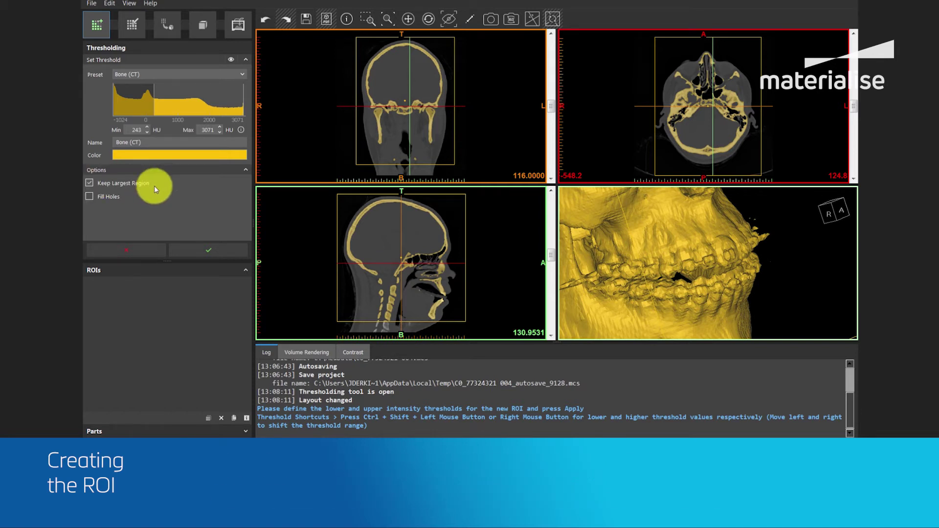
click(90, 197)
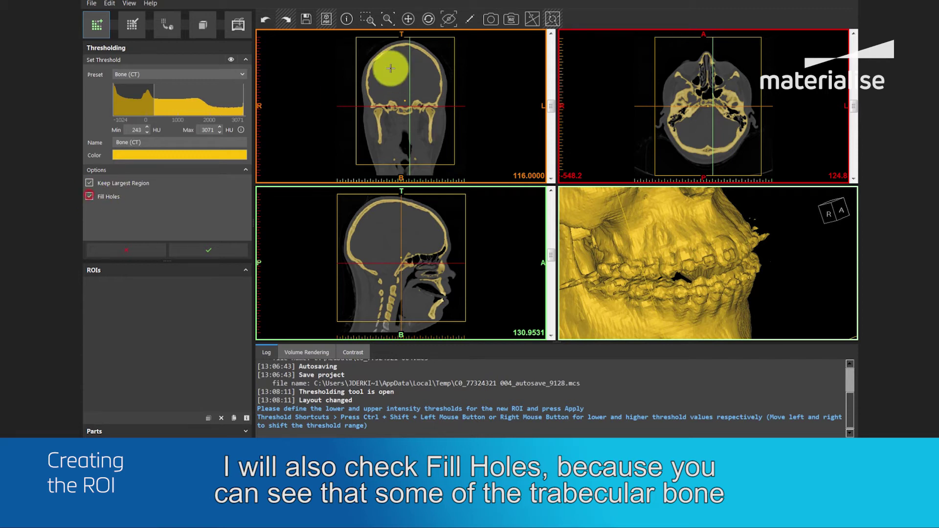
click(419, 111)
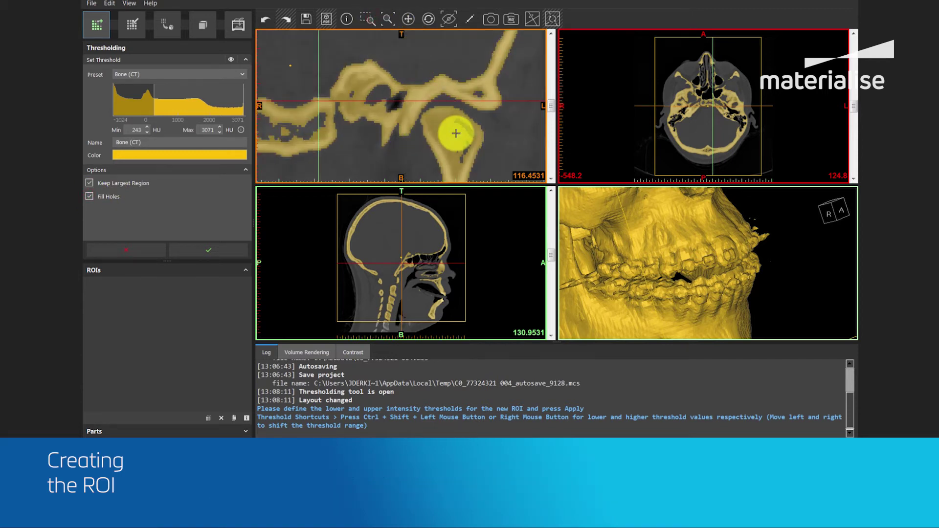
scroll(456, 133, down, 3)
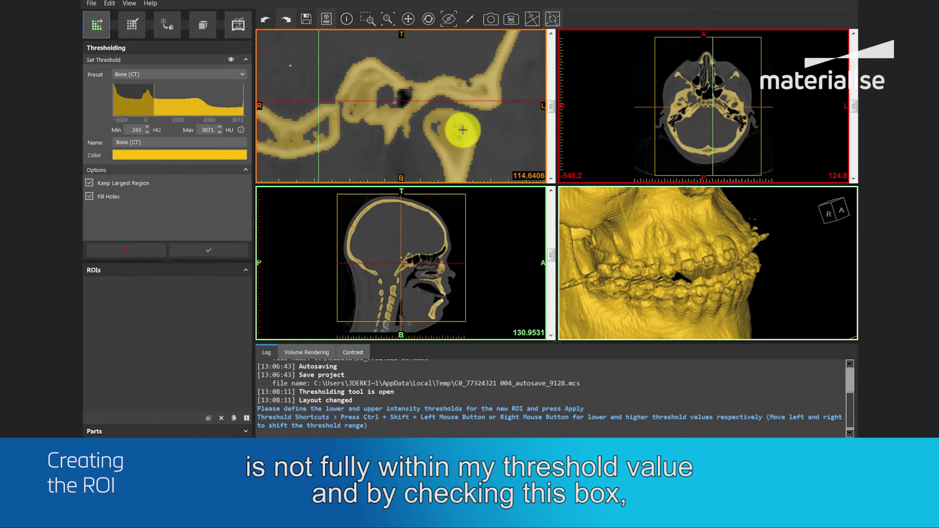
scroll(463, 129, up, 3)
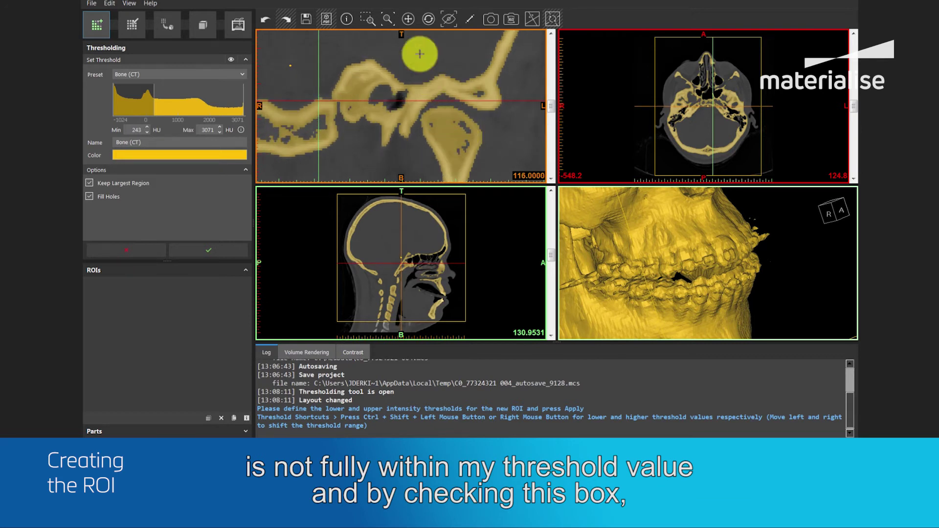
click(389, 19)
right_click(404, 92)
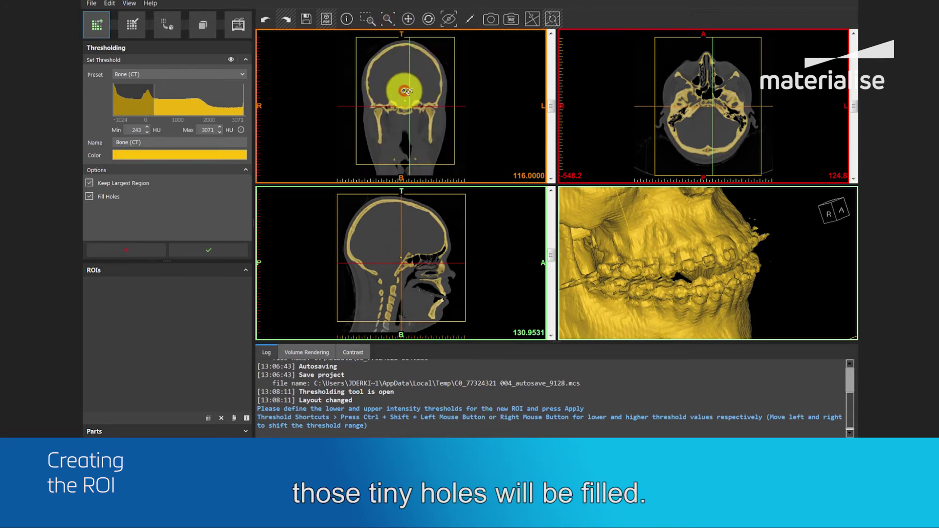
click(205, 250)
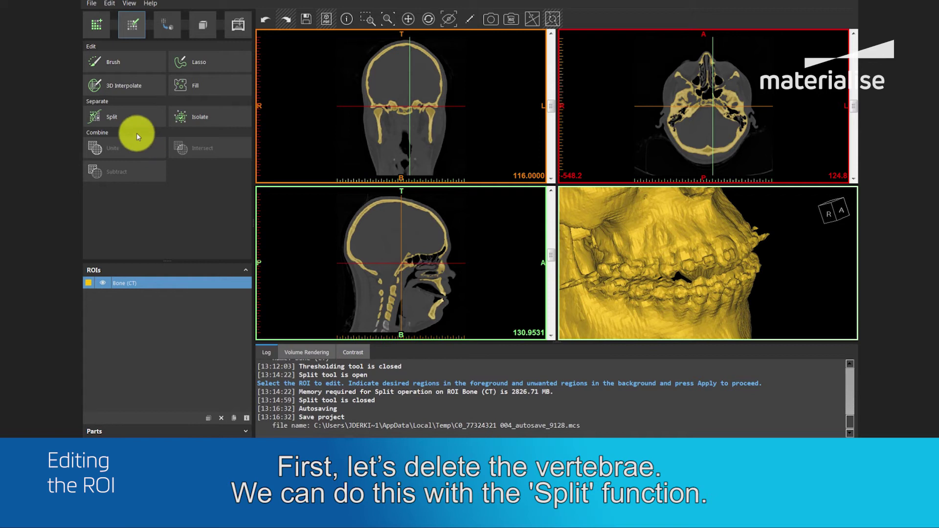
Load Bone (CT) into Split and zoom the maximized coronal slice onto the skull base and first vertebra
click(128, 116)
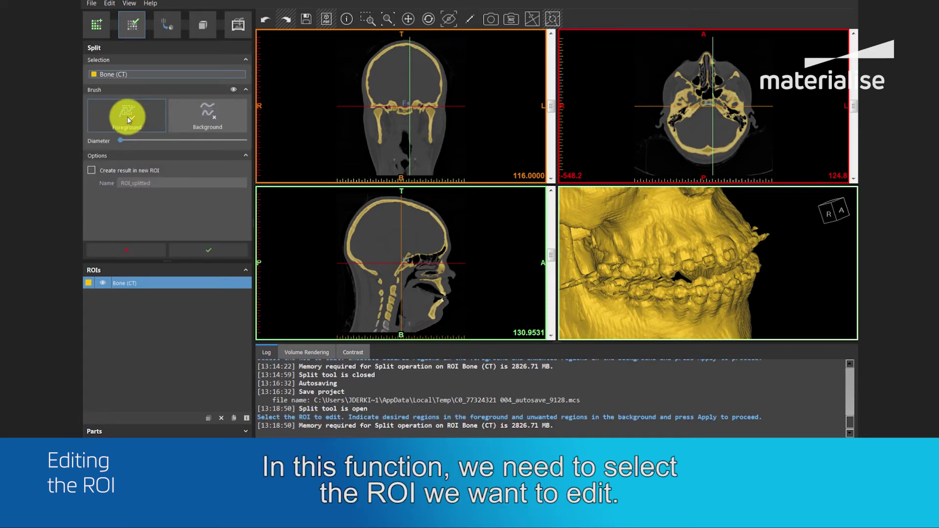
click(140, 74)
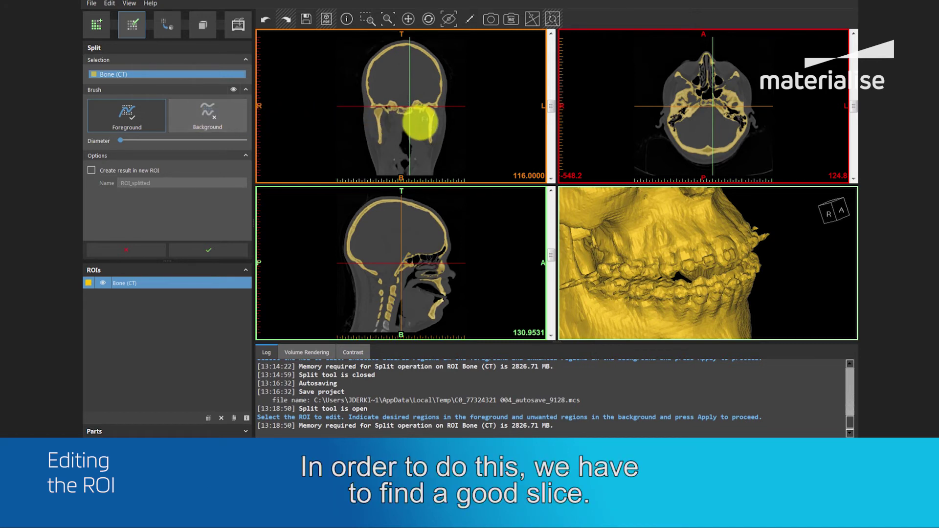
key(Tab)
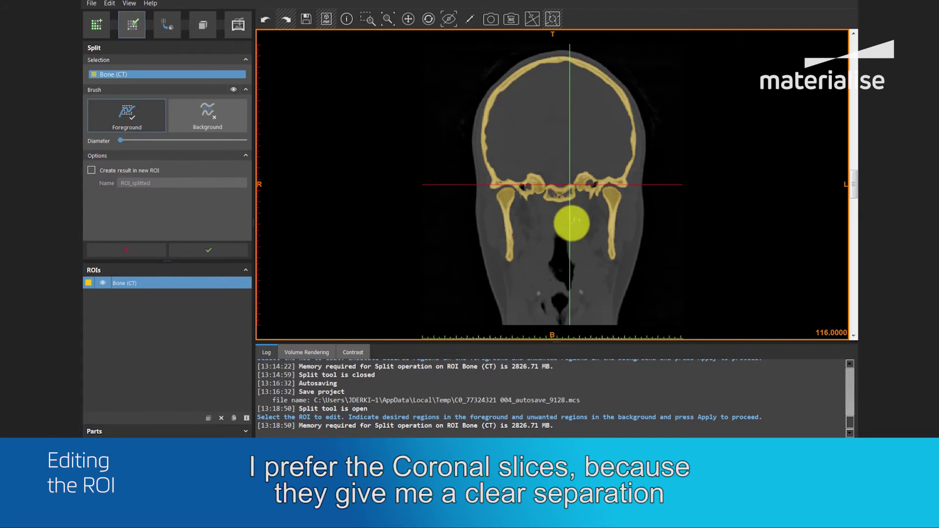
scroll(571, 223, down, 10)
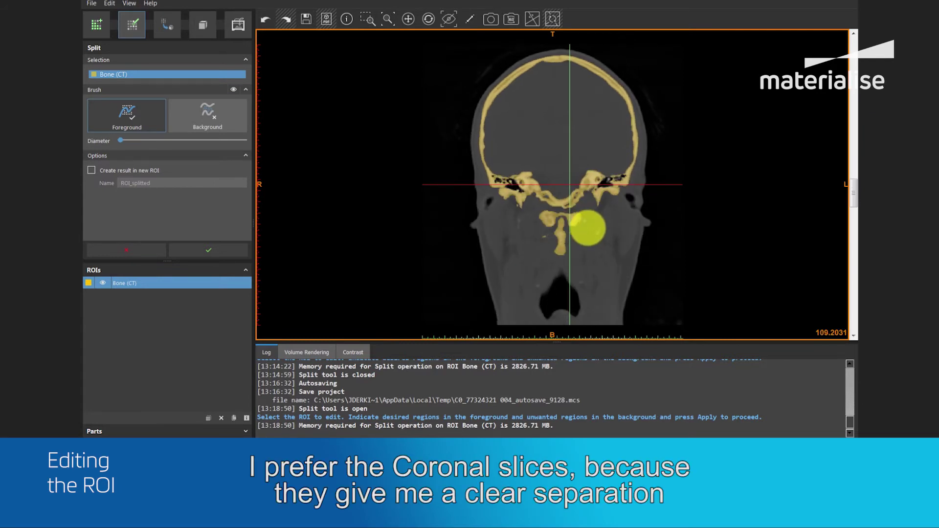
scroll(590, 222, down, 8)
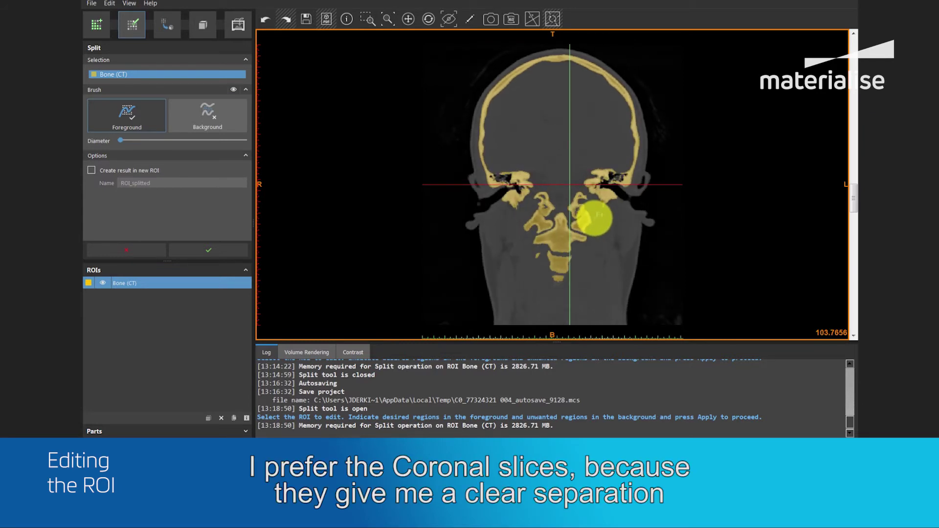
scroll(594, 218, up, 2)
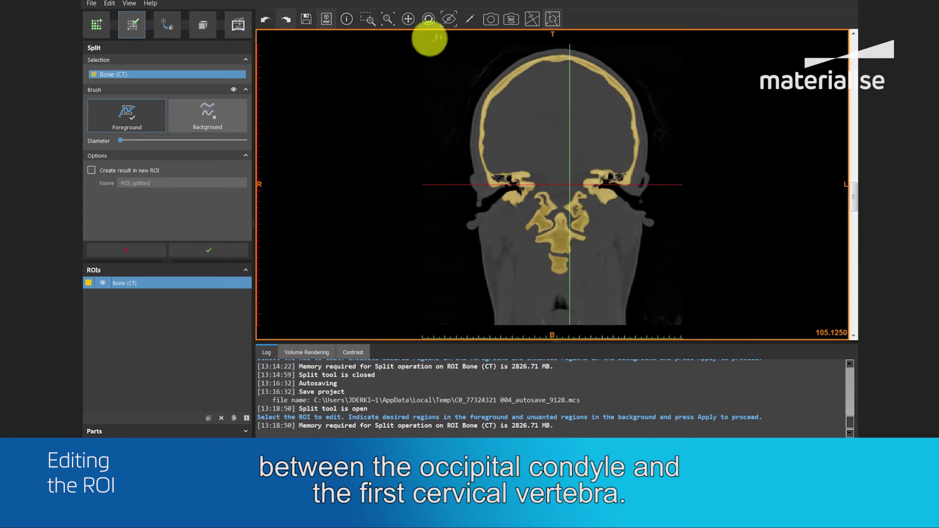
click(368, 19)
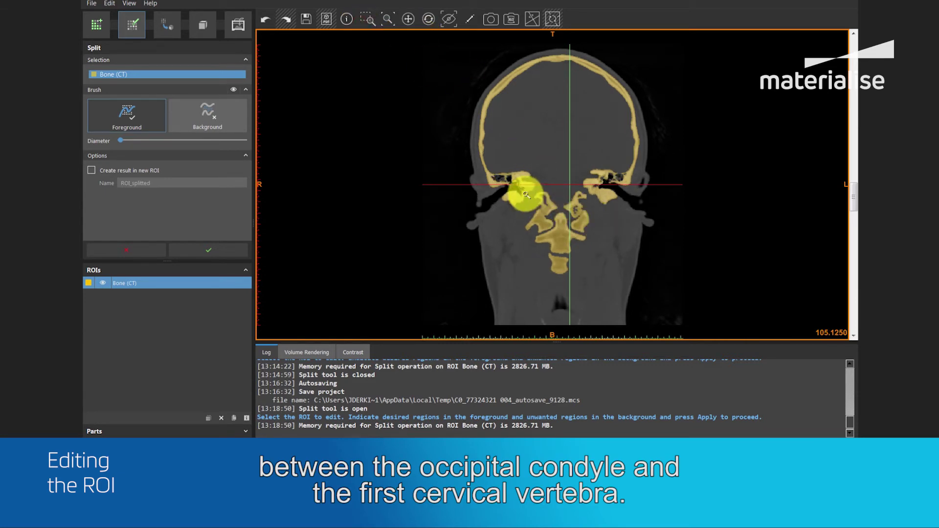
drag(524, 193, 595, 239)
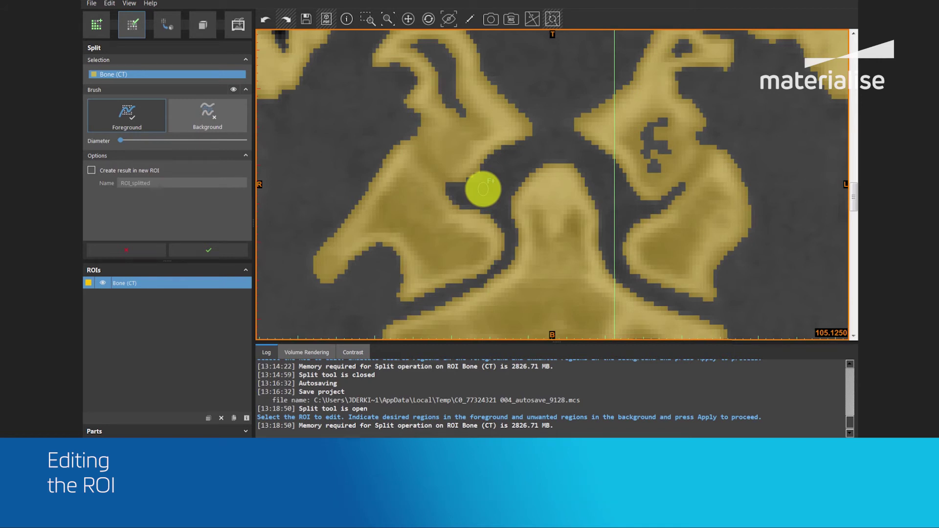
Paint Foreground strokes along the R-side and L-side occipital condyle edges
click(417, 129)
mouse_move(418, 130)
mouse_down()
mouse_move(448, 177)
mouse_move(472, 185)
mouse_up()
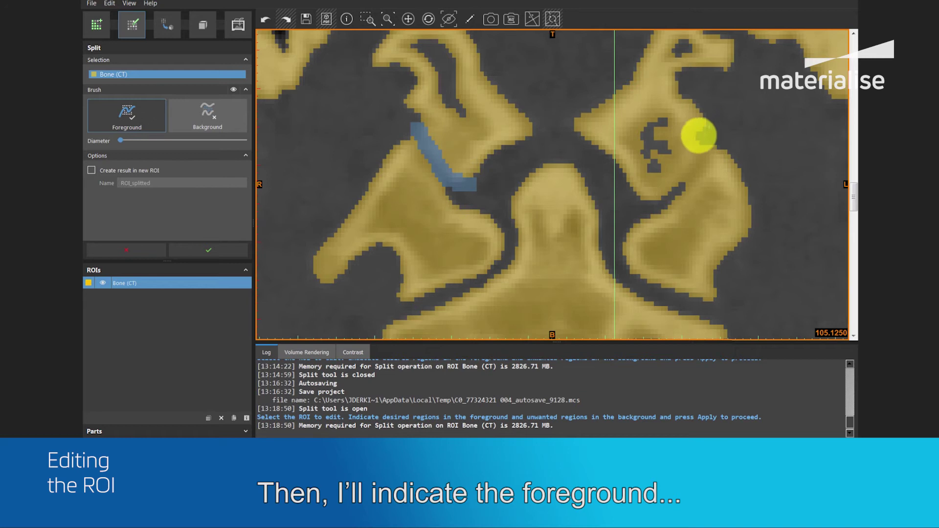
mouse_move(698, 132)
mouse_down()
mouse_move(673, 183)
mouse_move(633, 195)
mouse_up()
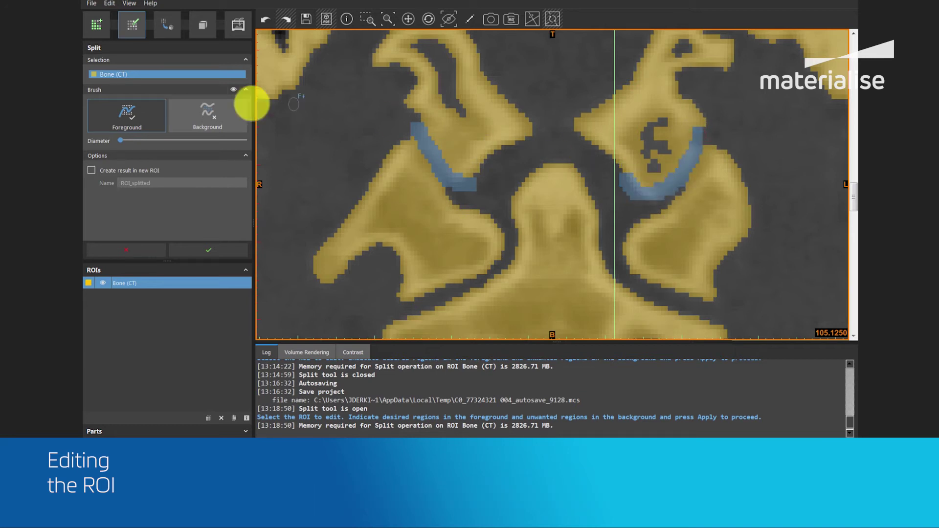
Paint Background strokes over both joint gaps and the central vertebra, then apply the split
click(208, 115)
click(319, 129)
mouse_move(394, 142)
mouse_down()
mouse_move(438, 191)
mouse_move(471, 202)
mouse_up()
mouse_move(728, 142)
mouse_down()
mouse_move(697, 180)
mouse_move(656, 207)
mouse_move(473, 205)
mouse_up()
drag(547, 226, 541, 336)
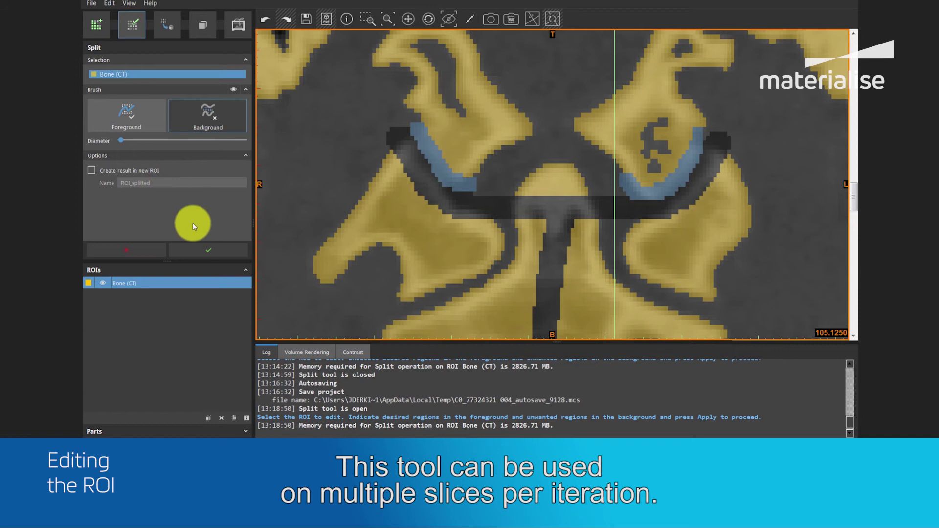
click(225, 249)
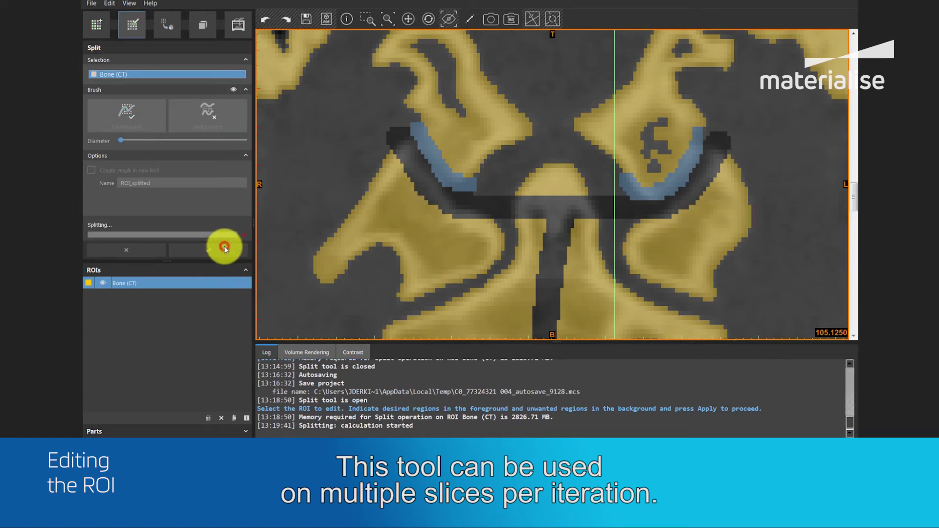
Restore the four-view layout and turn the split skull to a side view in 3D
double_click(381, 213)
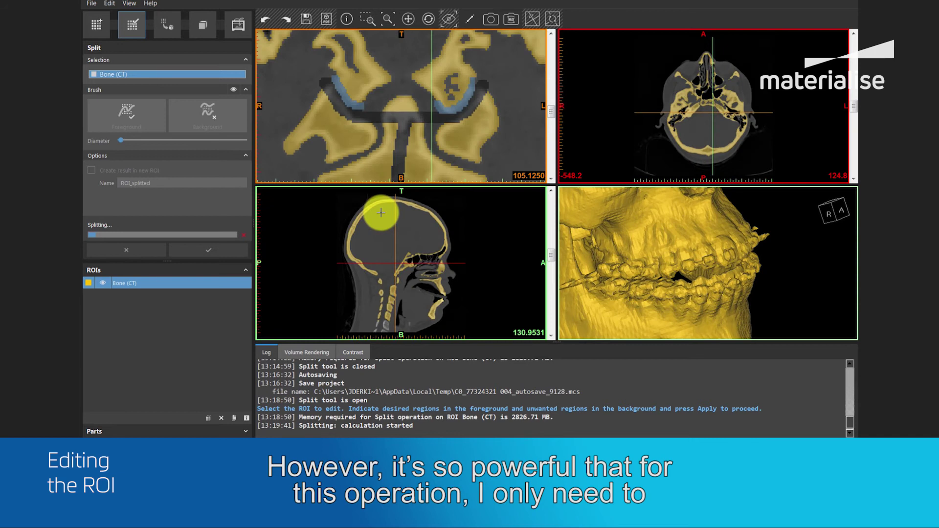
mouse_move(738, 252)
right_down()
mouse_move(744, 278)
mouse_move(644, 262)
mouse_move(666, 253)
mouse_move(677, 263)
right_up()
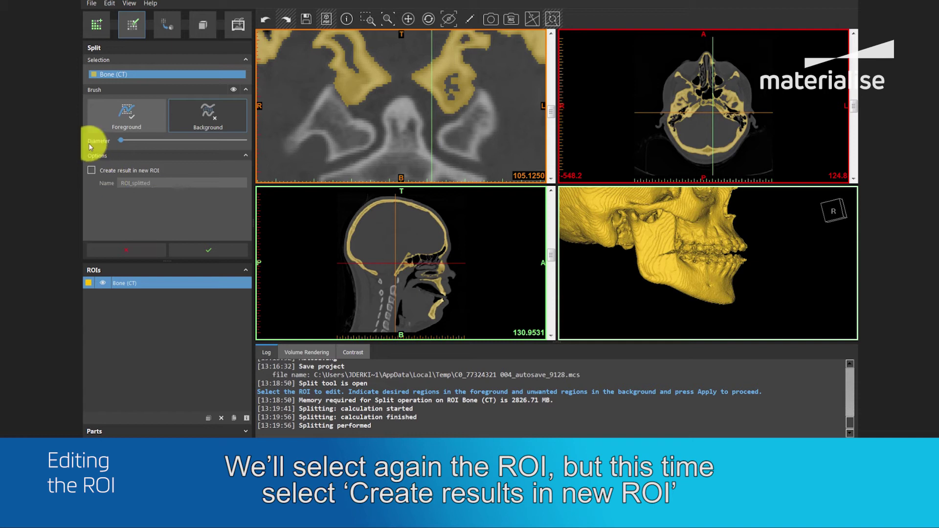
Tick Create result in new ROI, name it Cranium, and maximize the coronal view
click(91, 170)
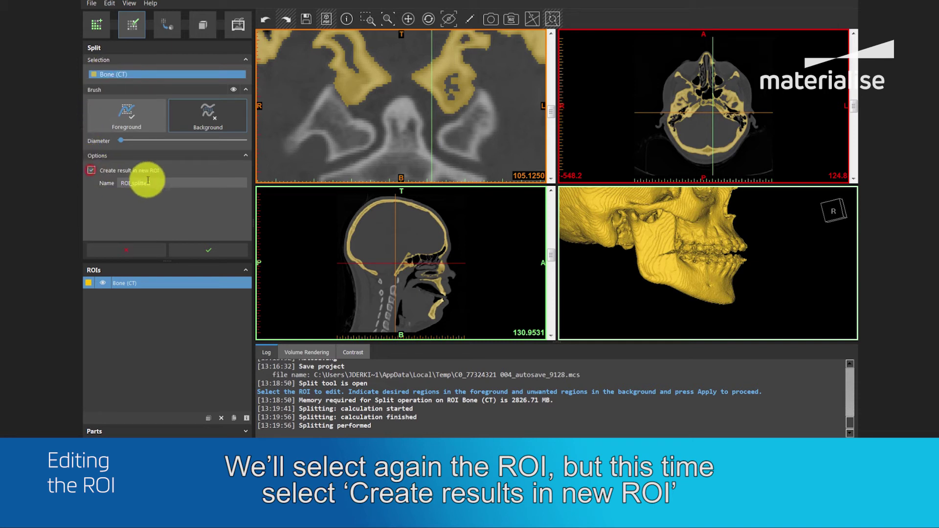
double_click(164, 183)
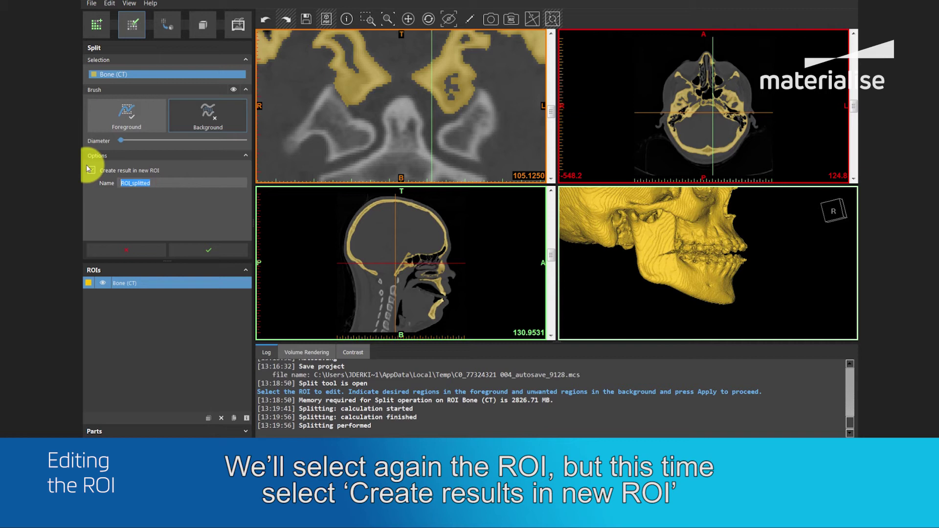
text(Cranium)
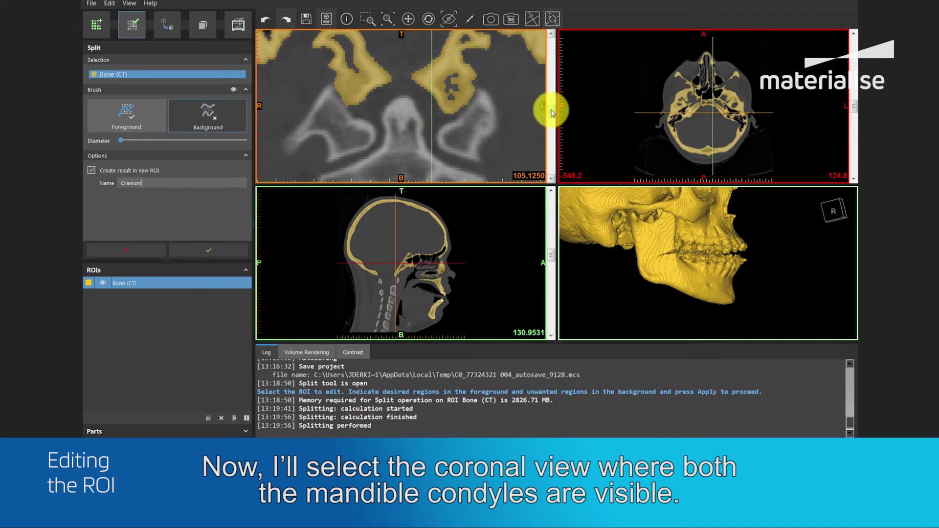
double_click(482, 110)
Fit the coronal view to the whole skull, then zoom into the skull base
scroll(846, 193, down, 5)
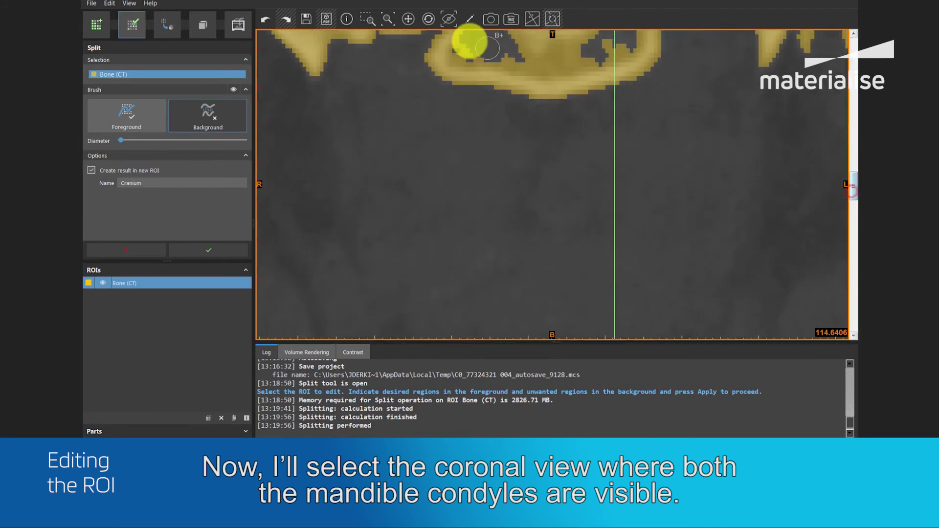
click(386, 21)
drag(853, 175, 853, 176)
click(368, 19)
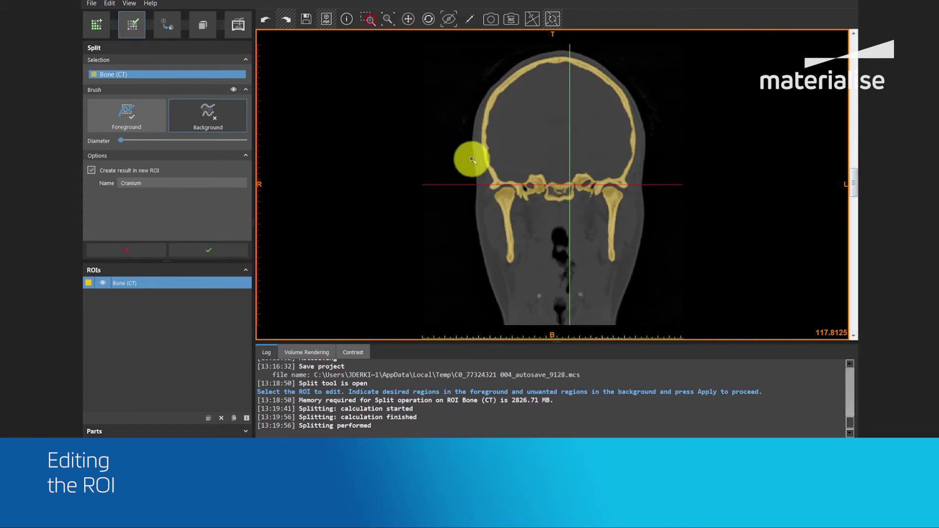
drag(471, 158, 640, 211)
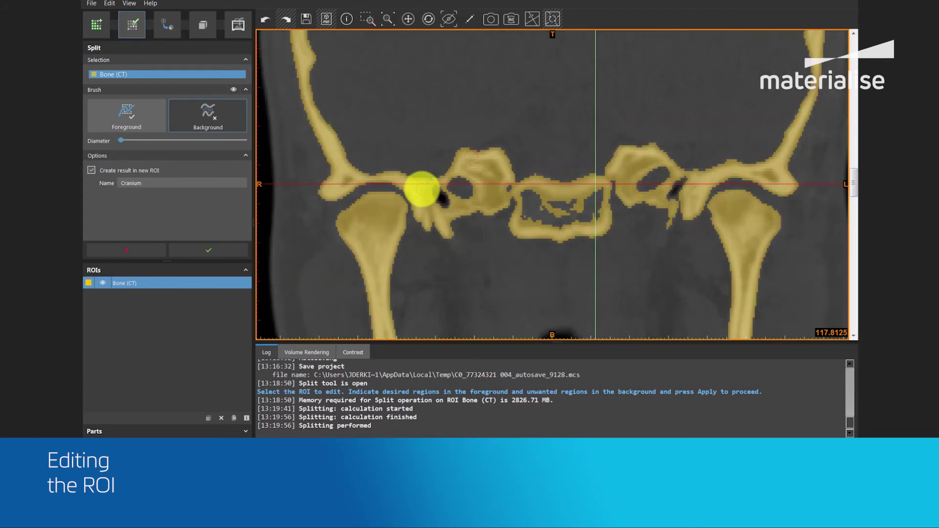
Paint the cranium as foreground with a wider brush, mark both condyles as background, and apply
click(133, 120)
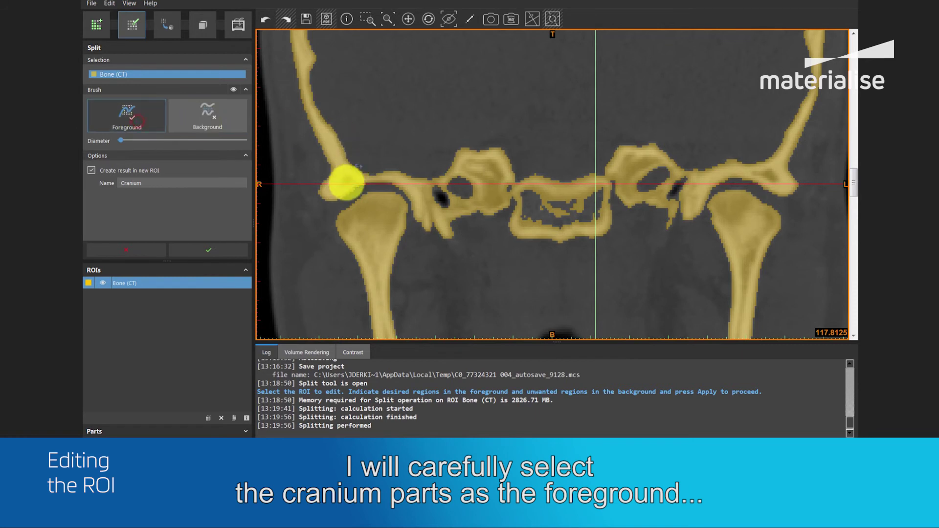
drag(125, 141, 125, 142)
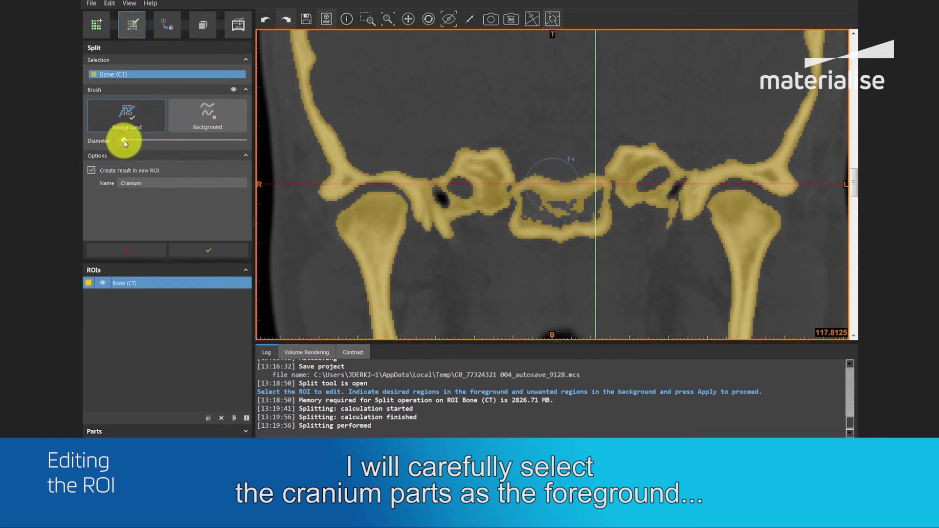
mouse_move(326, 180)
mouse_down()
mouse_move(399, 160)
mouse_move(432, 184)
mouse_move(441, 205)
mouse_move(610, 220)
mouse_move(679, 198)
mouse_move(691, 177)
mouse_move(727, 157)
mouse_move(771, 165)
mouse_move(791, 182)
mouse_up()
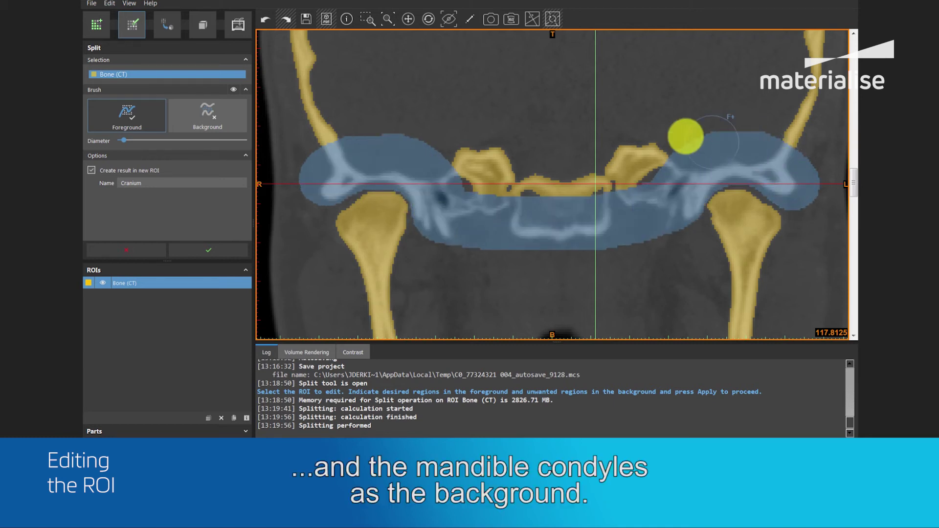
click(208, 117)
click(364, 228)
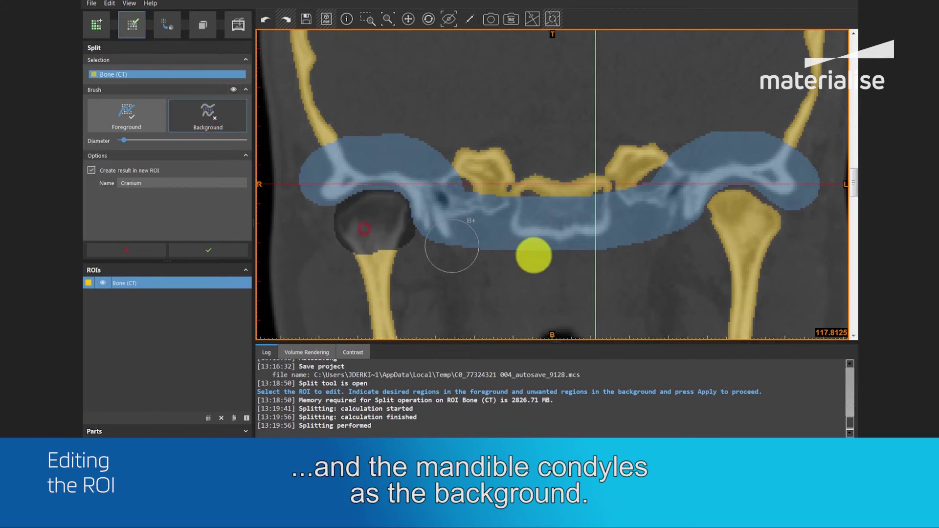
click(724, 216)
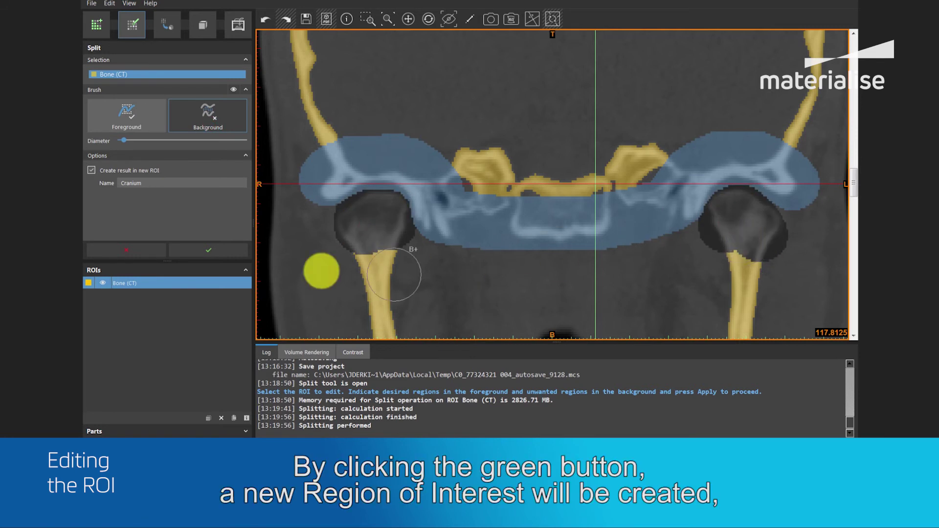
click(216, 250)
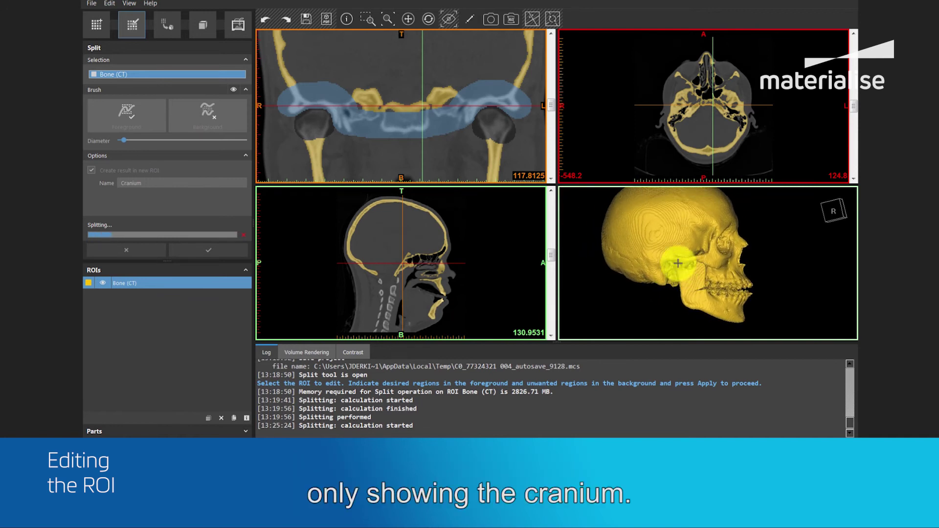
Rotate the 3D skull to check the new Cranium region, then close the Split tool
right_drag(675, 262, 697, 249)
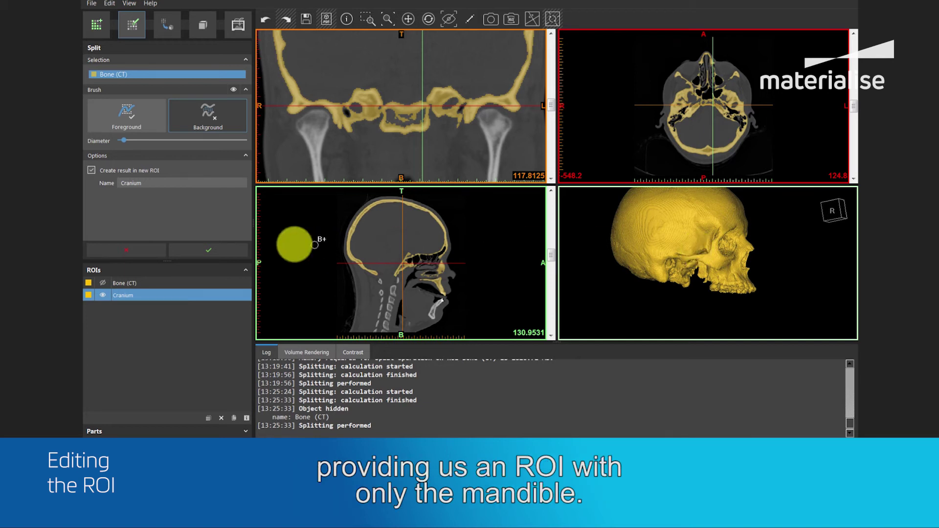
click(127, 250)
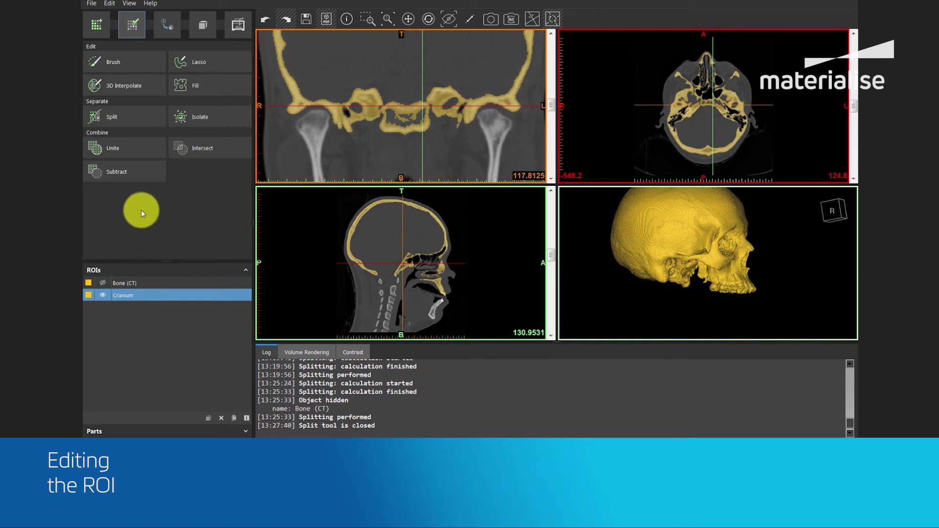
Subtract Cranium from Bone (CT) into a new region named Mandible
click(149, 172)
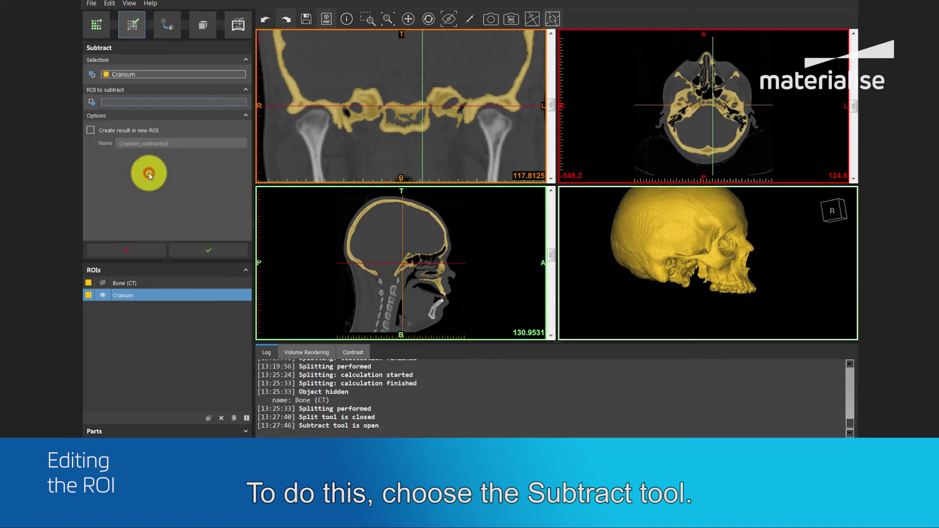
click(159, 75)
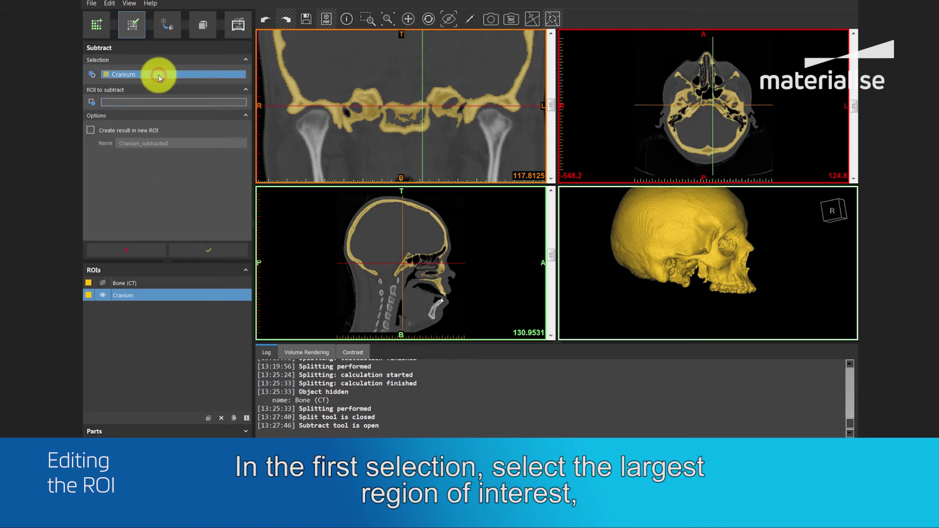
click(159, 75)
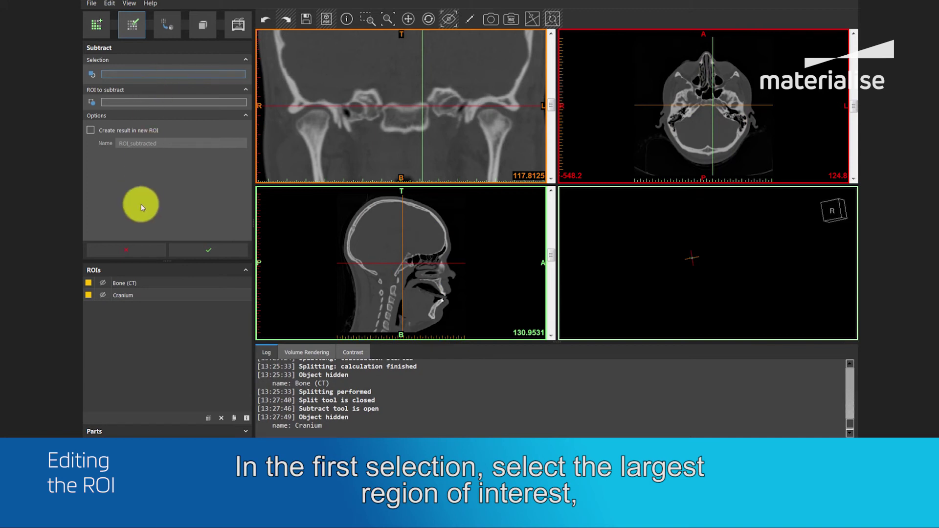
click(142, 282)
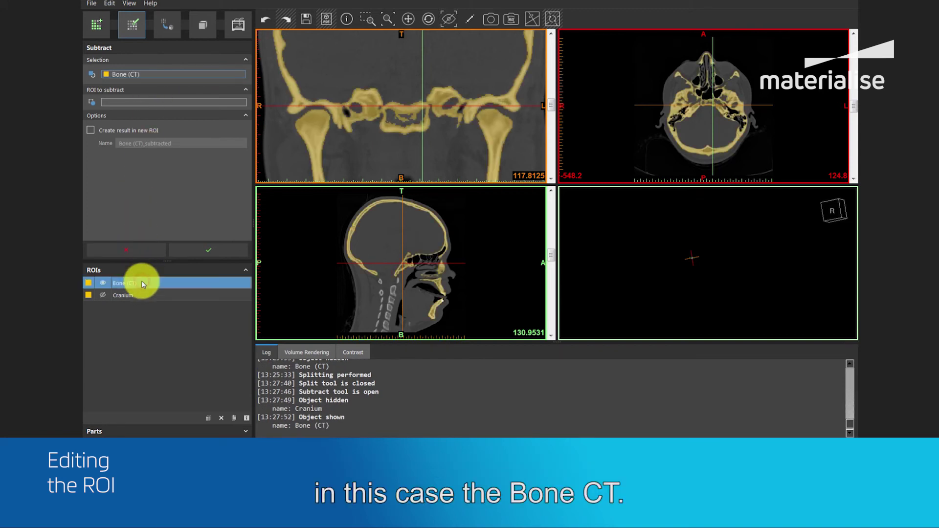
click(142, 296)
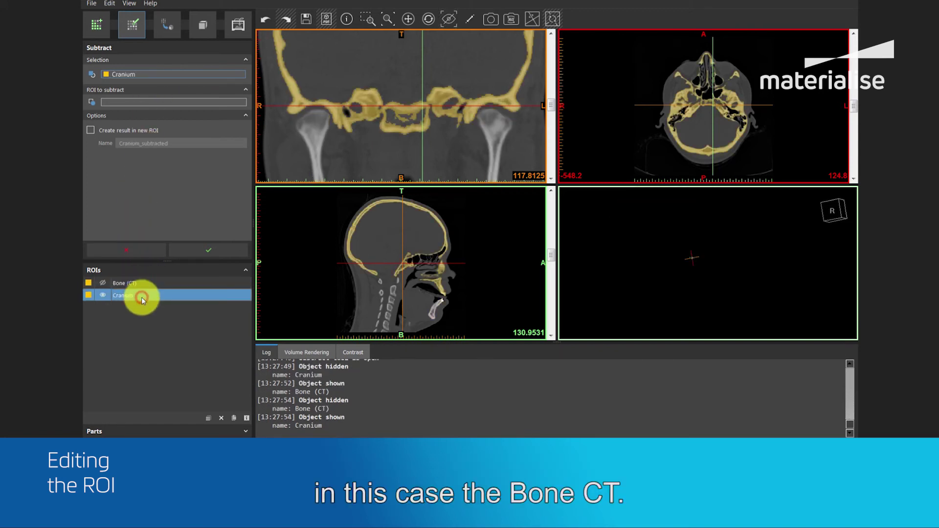
click(139, 287)
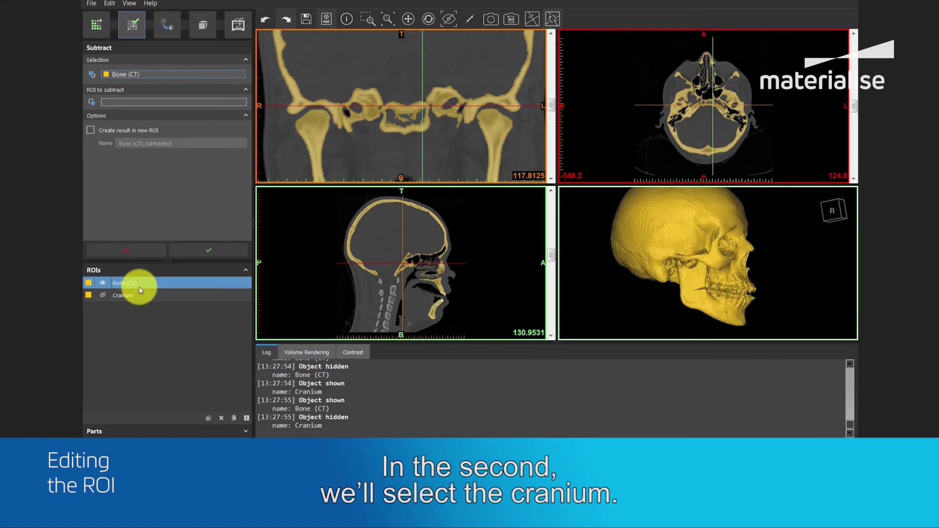
click(134, 104)
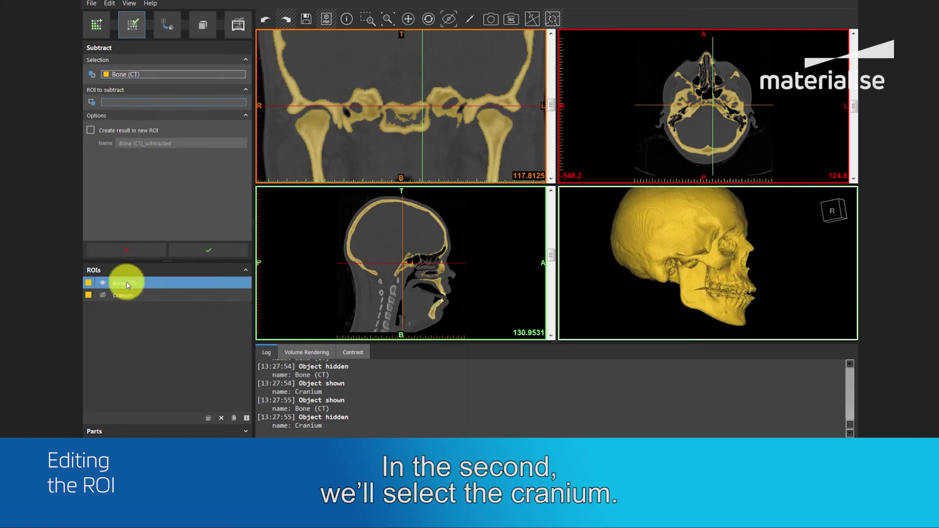
click(131, 296)
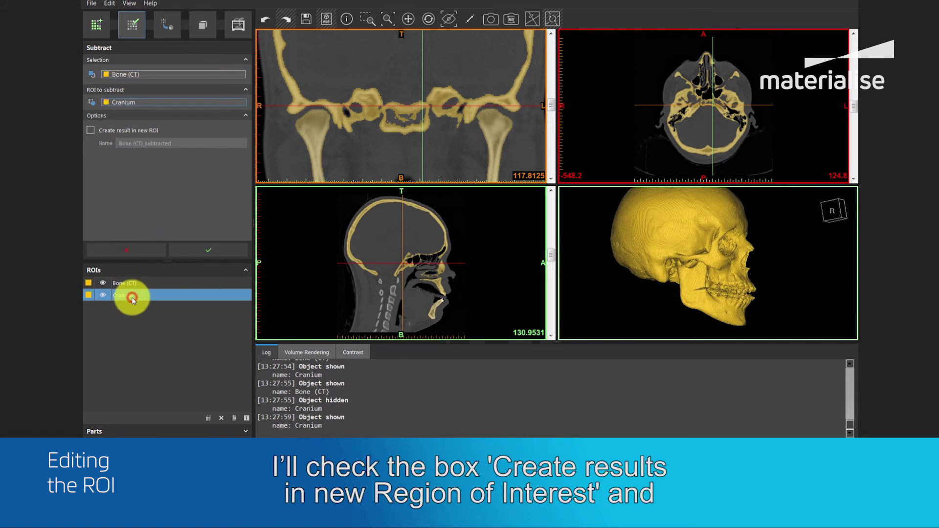
click(91, 130)
drag(187, 146, 88, 145)
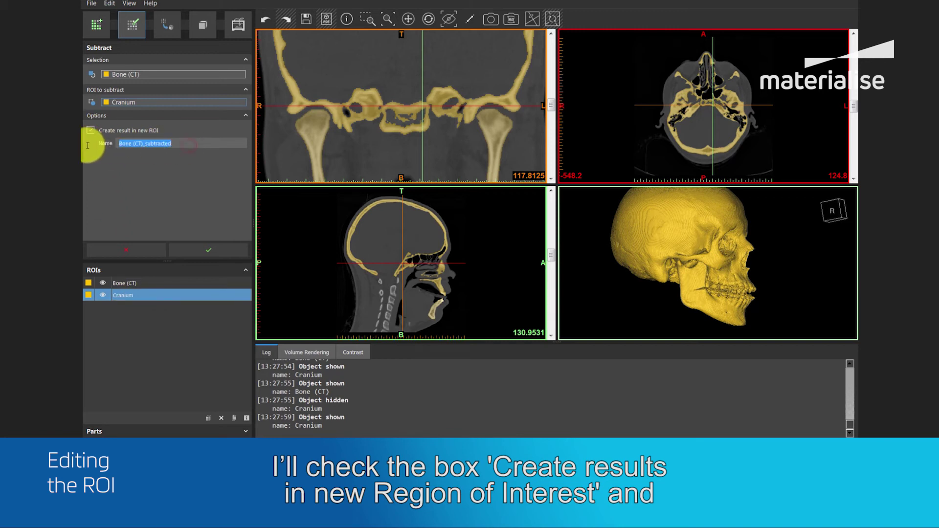
text(Man)
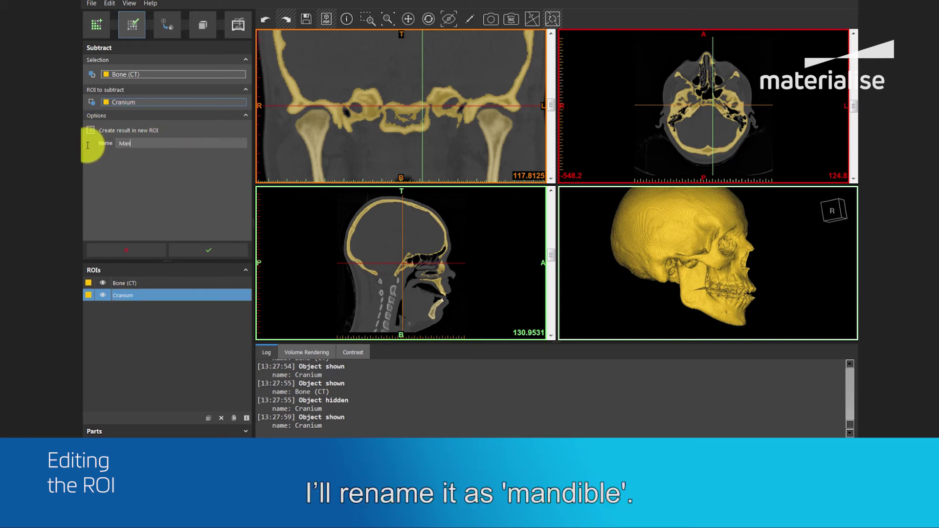
text(dible)
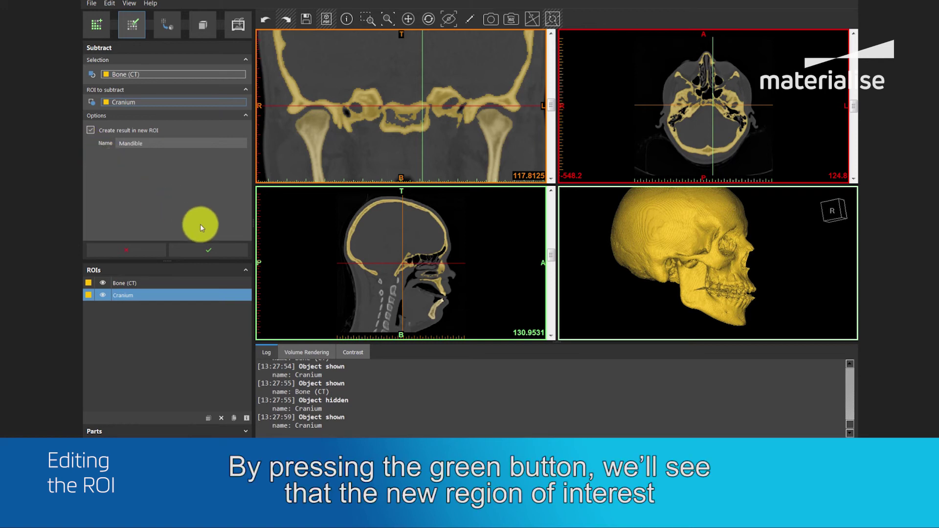
click(215, 250)
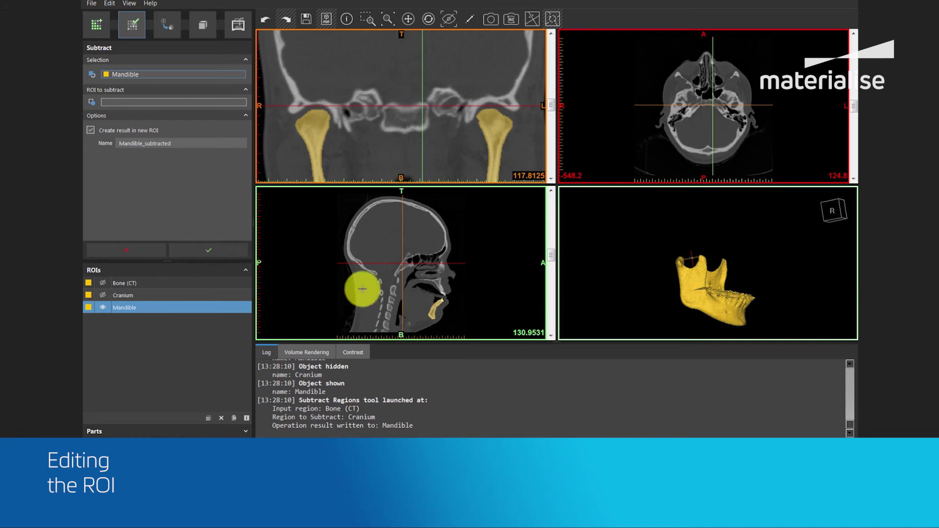
Rotate the new Mandible region in 3D to inspect it, then close the Subtract tool
right_drag(656, 279, 652, 244)
scroll(684, 266, up, 5)
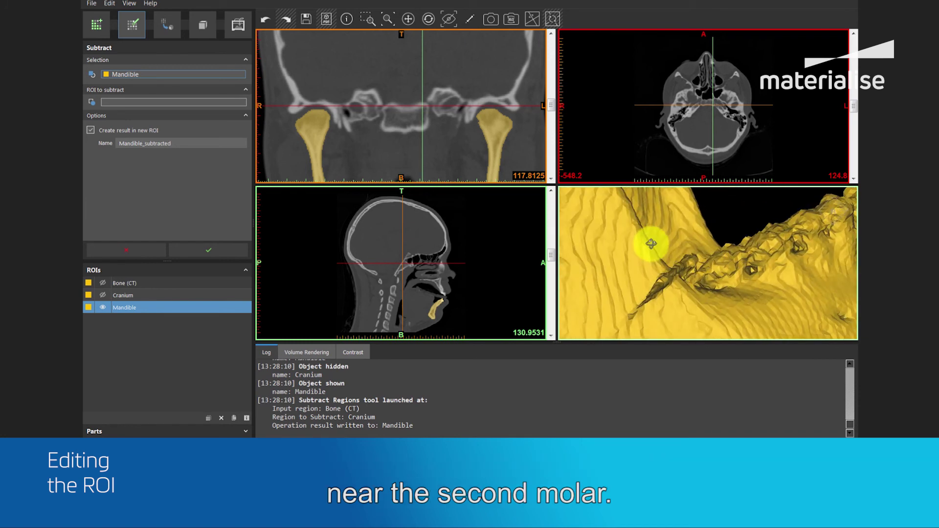
scroll(651, 243, down, 5)
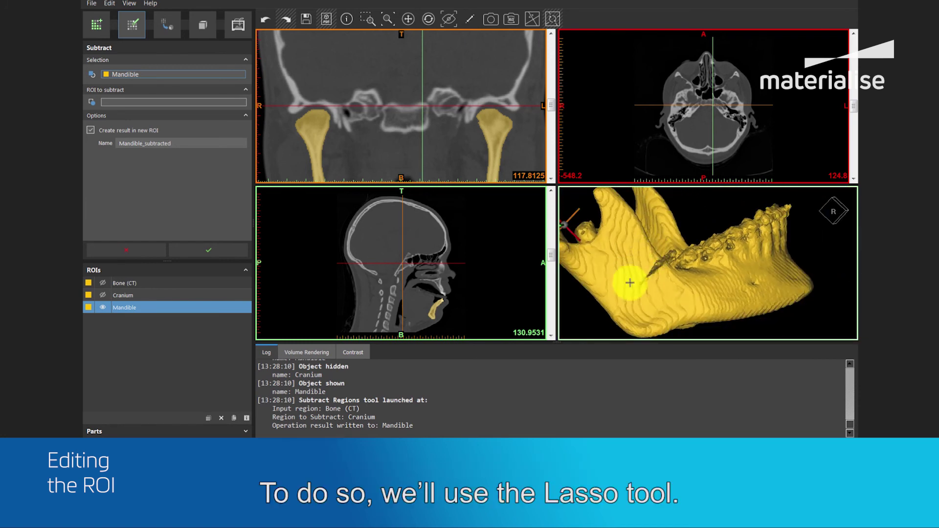
right_drag(646, 303, 675, 264)
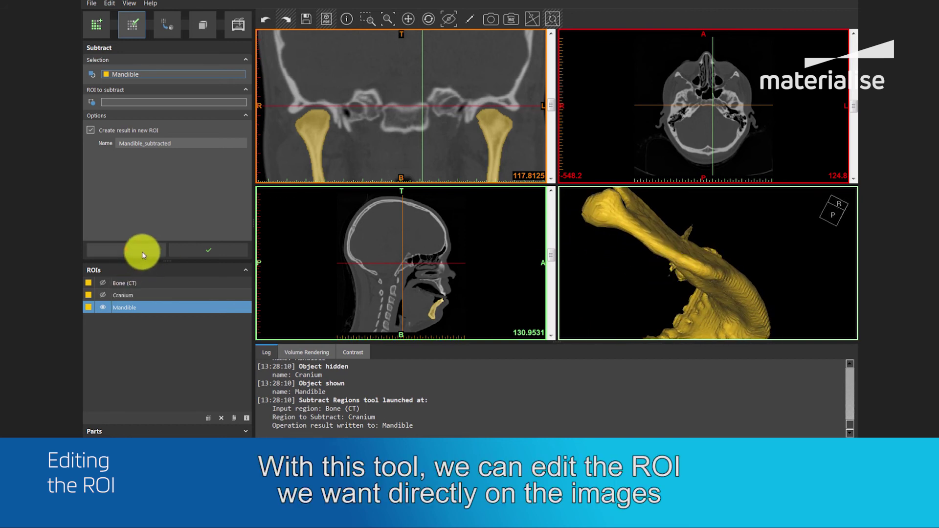
click(142, 252)
Lasso-erase three stray bone fragments, including one near the molars, from the Mandible region
click(219, 54)
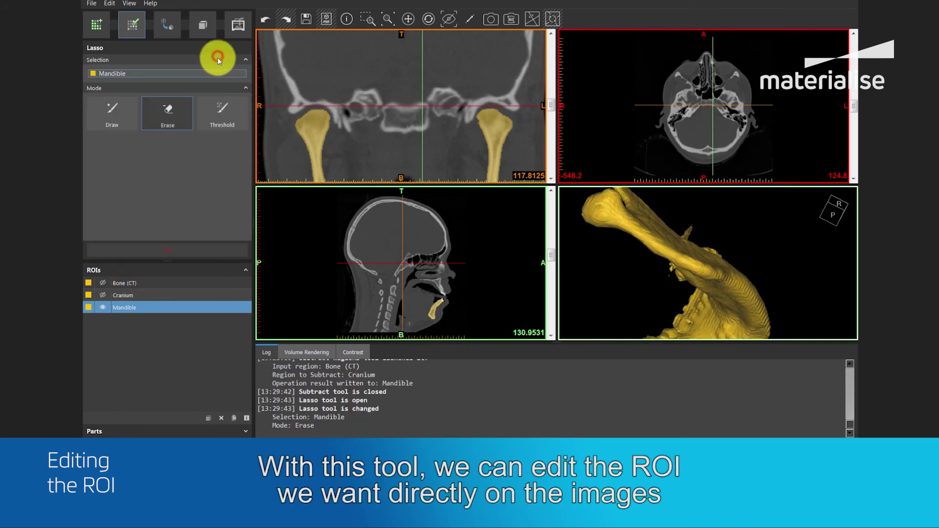
scroll(690, 239, up, 3)
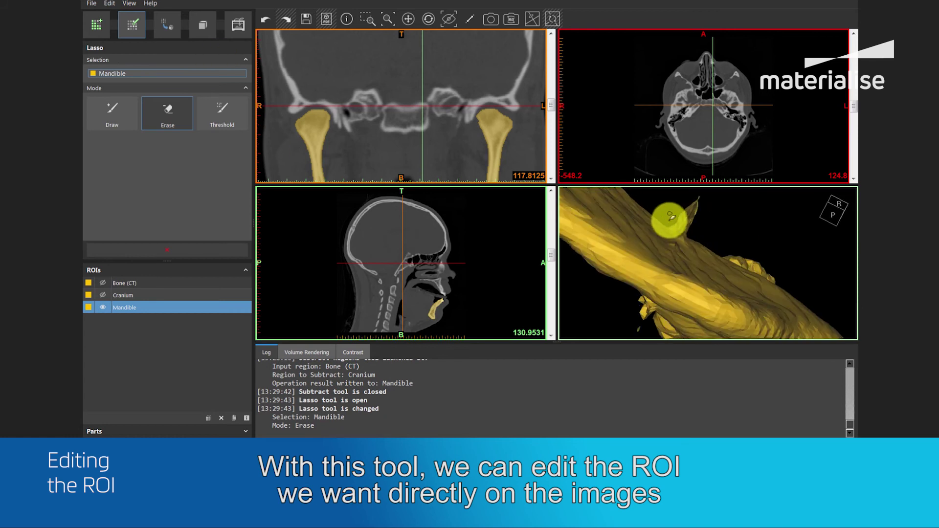
mouse_move(654, 214)
mouse_down()
mouse_move(678, 223)
mouse_move(658, 188)
mouse_up()
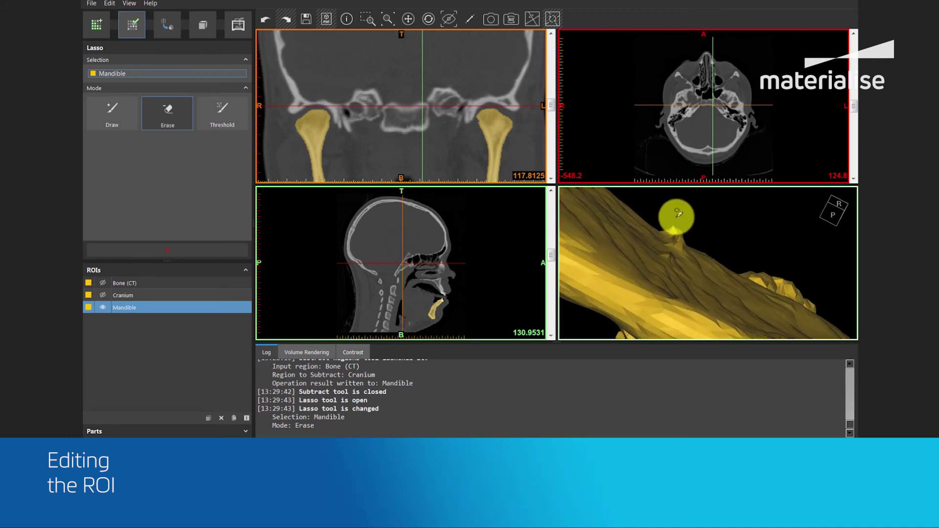
mouse_move(655, 222)
mouse_down()
mouse_move(651, 230)
mouse_move(723, 221)
mouse_move(651, 214)
mouse_up()
mouse_move(651, 214)
right_down()
mouse_move(723, 224)
mouse_move(640, 210)
mouse_move(656, 248)
right_up()
mouse_move(658, 249)
mouse_down()
mouse_move(692, 210)
mouse_move(597, 212)
mouse_move(614, 230)
mouse_move(654, 235)
mouse_up()
mouse_move(654, 235)
right_down()
mouse_move(664, 259)
mouse_move(635, 216)
mouse_move(610, 269)
right_up()
mouse_move(676, 282)
mouse_down()
mouse_move(700, 219)
mouse_move(639, 267)
mouse_up()
mouse_move(660, 242)
right_down()
mouse_move(734, 260)
mouse_move(698, 269)
mouse_move(797, 252)
mouse_move(807, 262)
mouse_move(708, 254)
right_up()
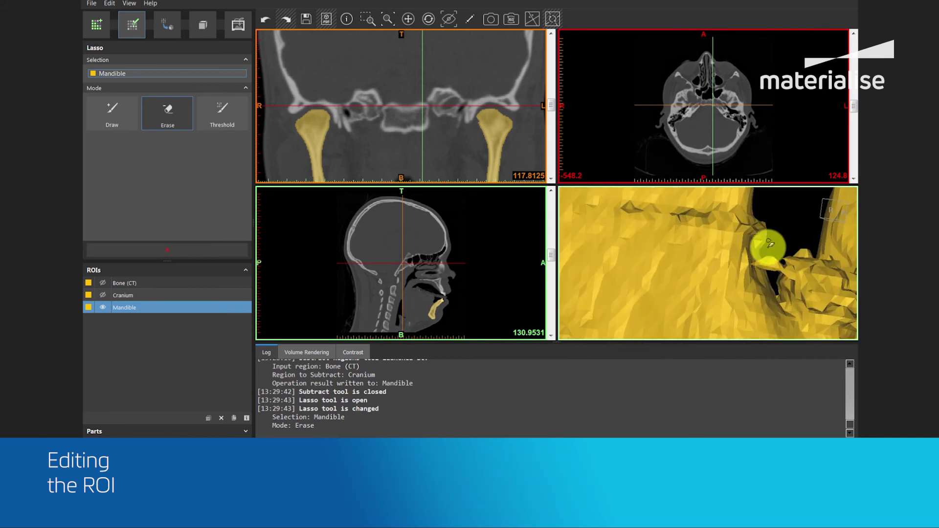
Erase the remaining stray bone from a new angle, close the Lasso, and check the cleanup
right_drag(770, 243, 779, 225)
mouse_move(770, 288)
mouse_down()
mouse_move(821, 247)
mouse_move(748, 247)
mouse_move(744, 273)
mouse_move(769, 286)
mouse_up()
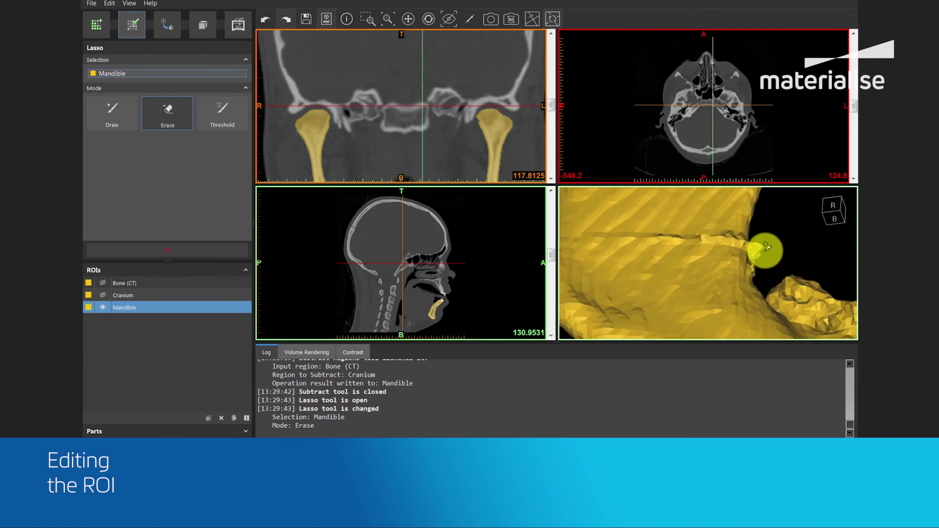
click(153, 253)
mouse_move(740, 241)
right_down()
mouse_move(695, 263)
mouse_move(673, 256)
right_up()
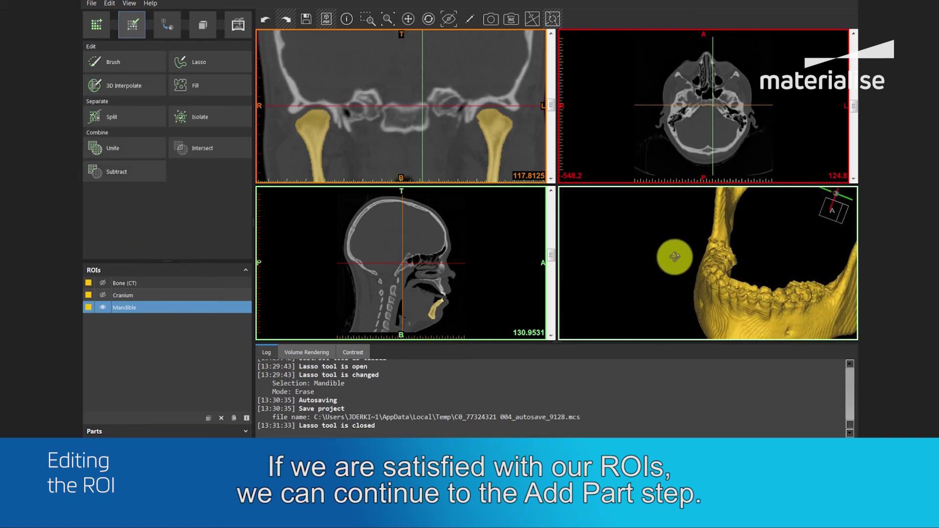
Create solid 3D parts from the Mandible and Cranium regions
click(165, 27)
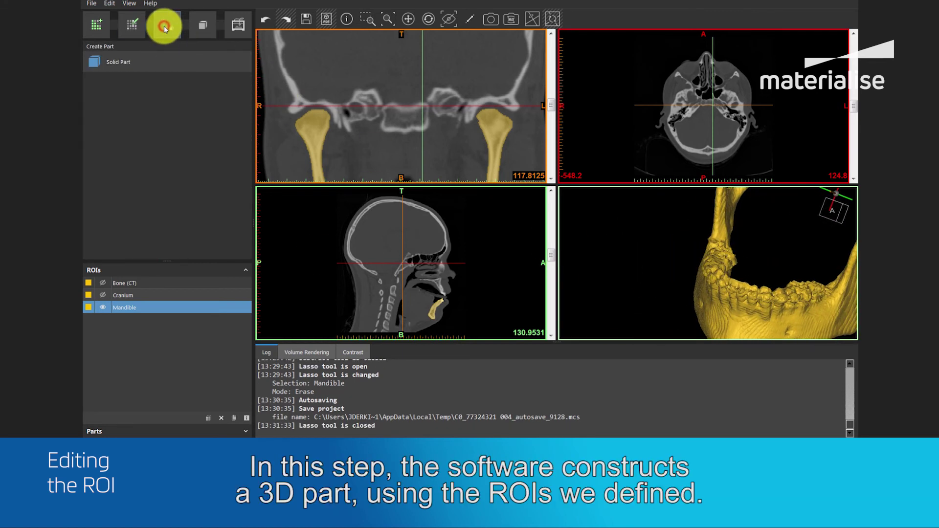
click(154, 65)
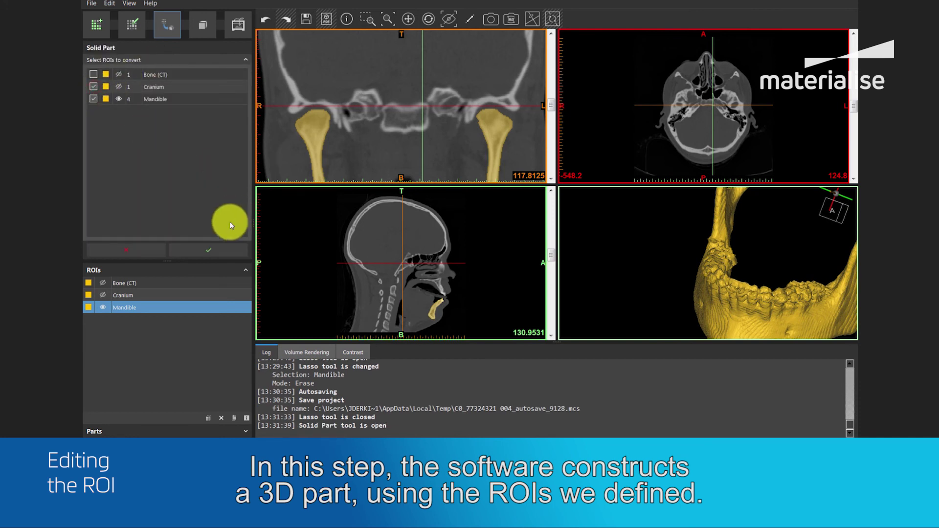
click(222, 249)
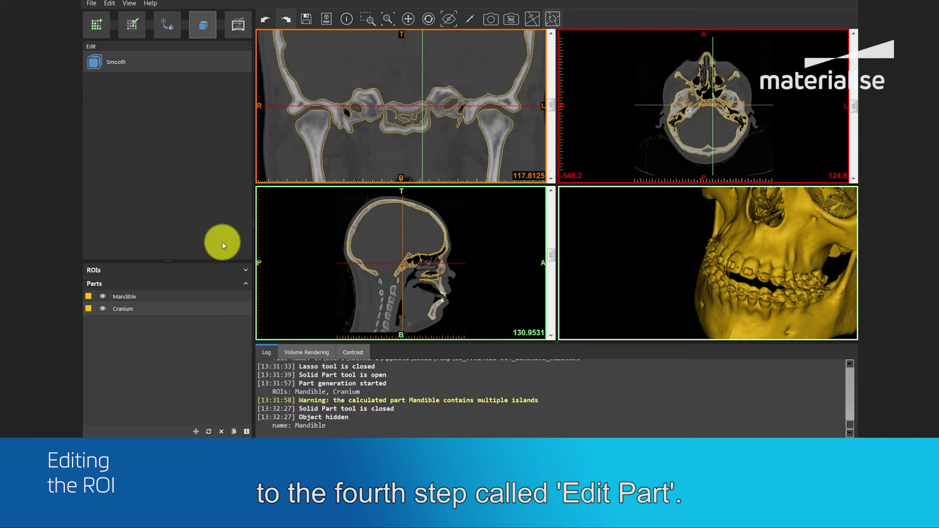
Check the part contours in the maximised coronal slices, then rotate the 3D view
double_click(394, 98)
scroll(606, 235, up, 2)
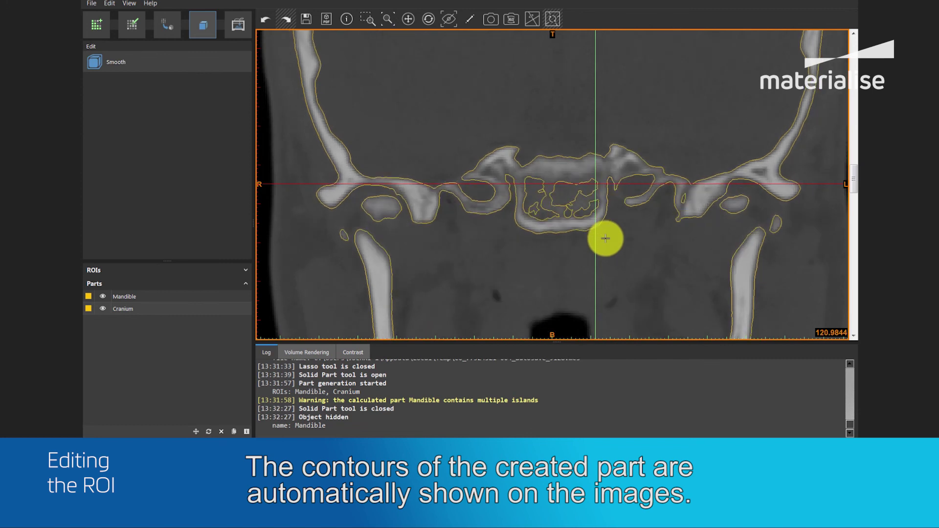
scroll(605, 238, down, 10)
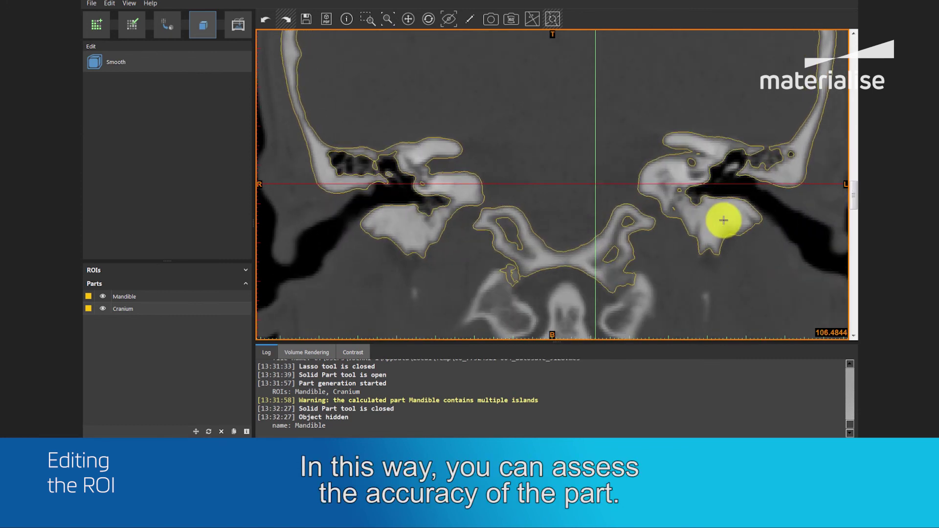
scroll(719, 220, down, 7)
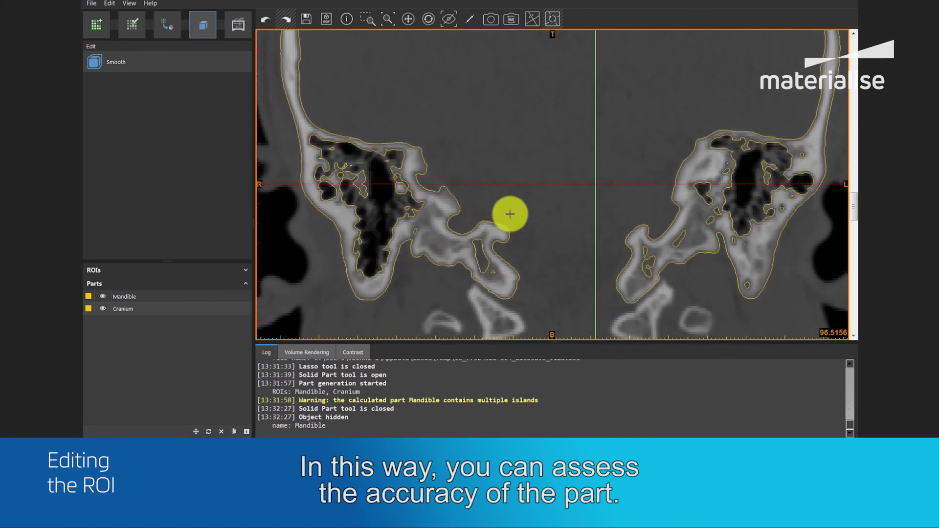
double_click(511, 214)
mouse_move(786, 263)
right_down()
mouse_move(709, 269)
mouse_move(662, 236)
mouse_move(774, 256)
right_up()
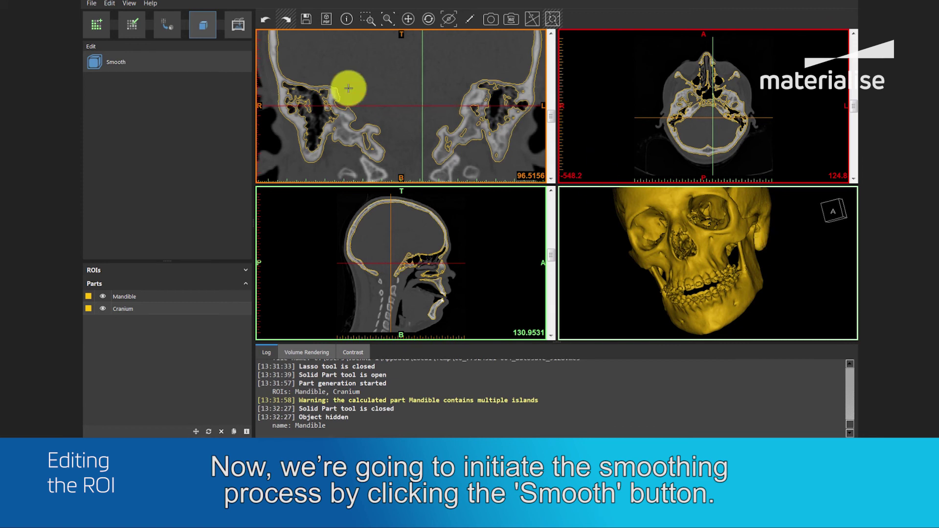
Smooth both parts into new parts with Detail 0.50 mm and Fill Cavities Under 0.5 mm
click(181, 68)
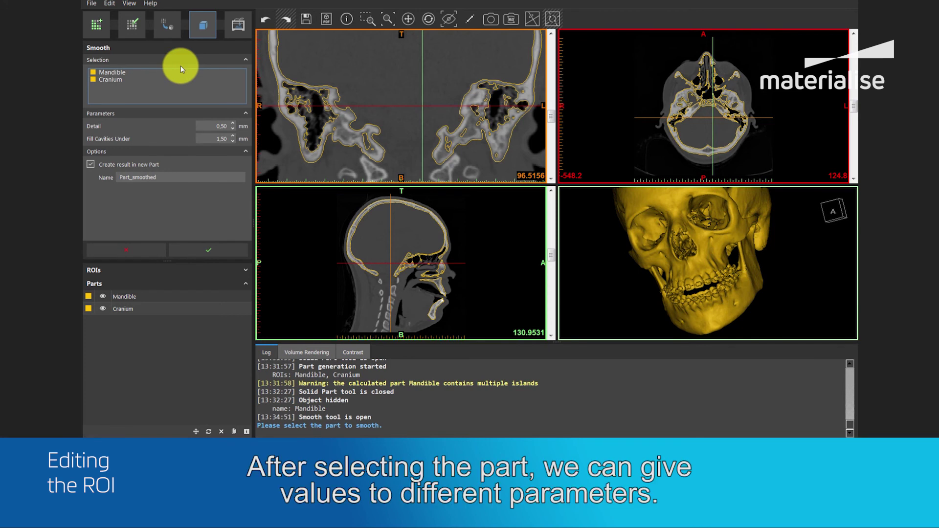
click(218, 126)
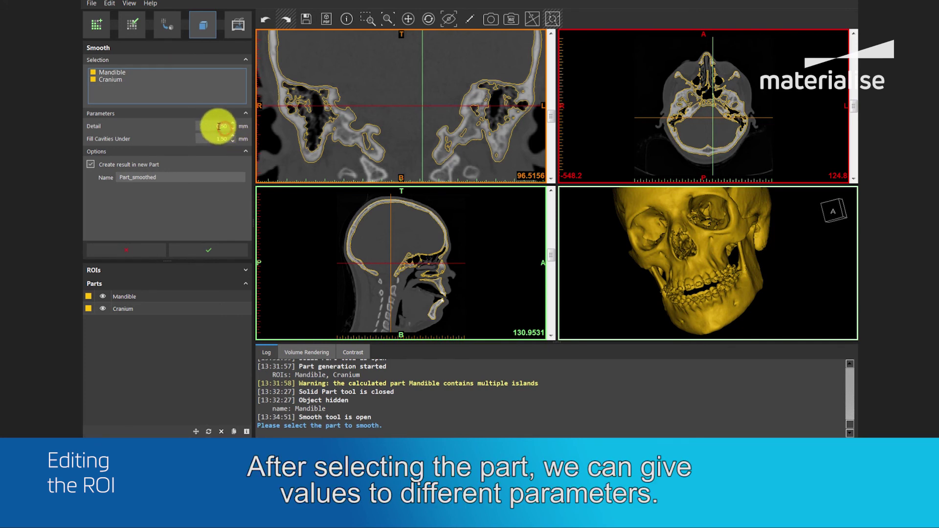
double_click(225, 124)
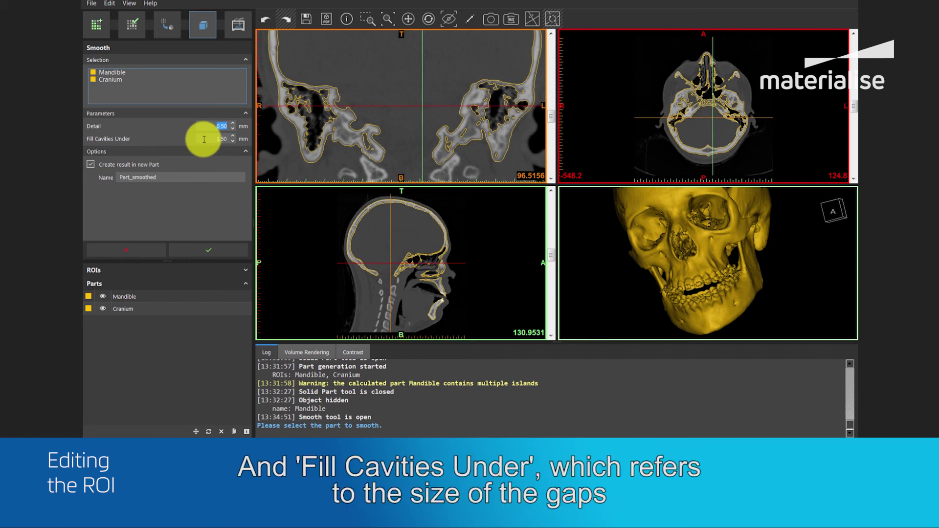
click(205, 139)
text(0.5)
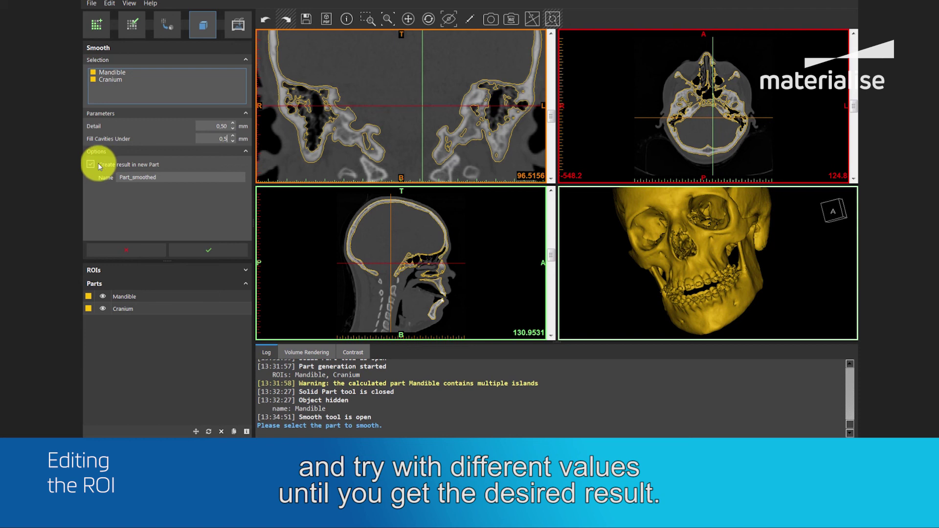
click(219, 250)
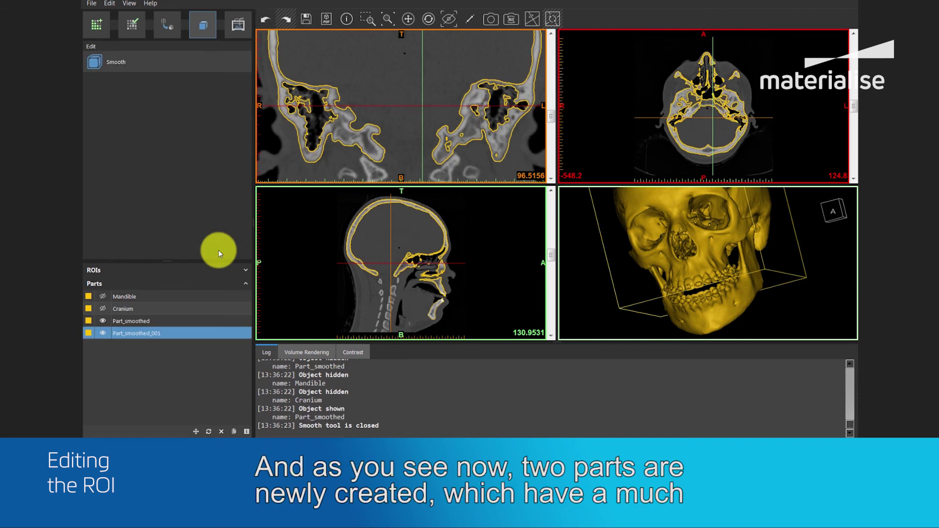
Inspect the smoothed skull in a maximised 3D view and rename Part_smoothed to Mandible_smoothed
double_click(721, 255)
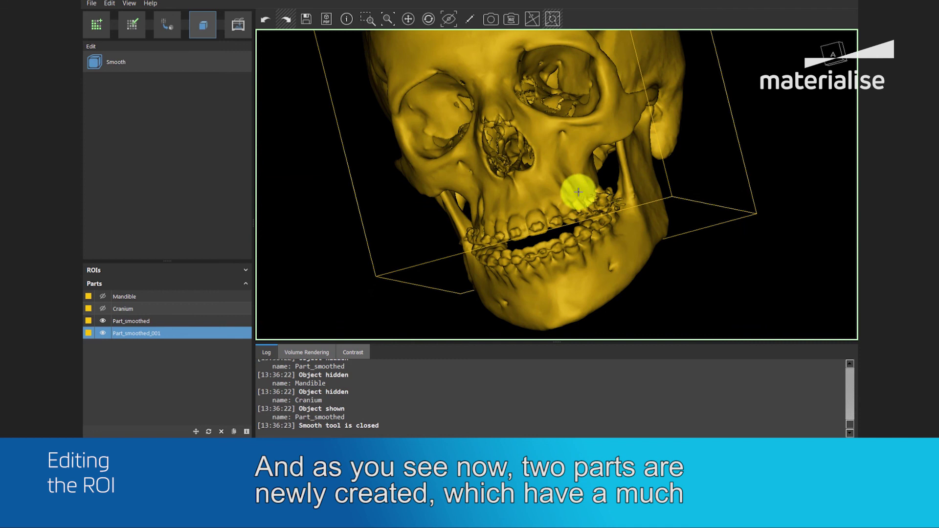
right_drag(578, 191, 545, 227)
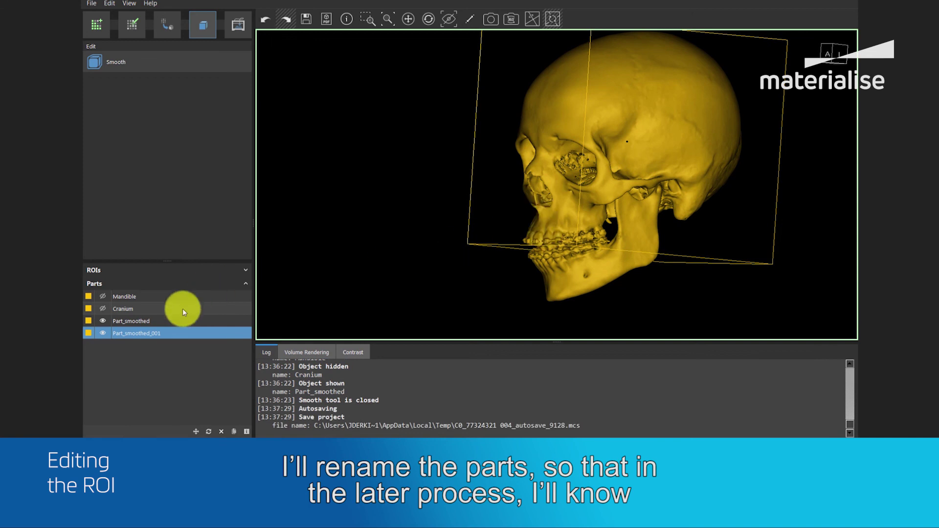
click(125, 321)
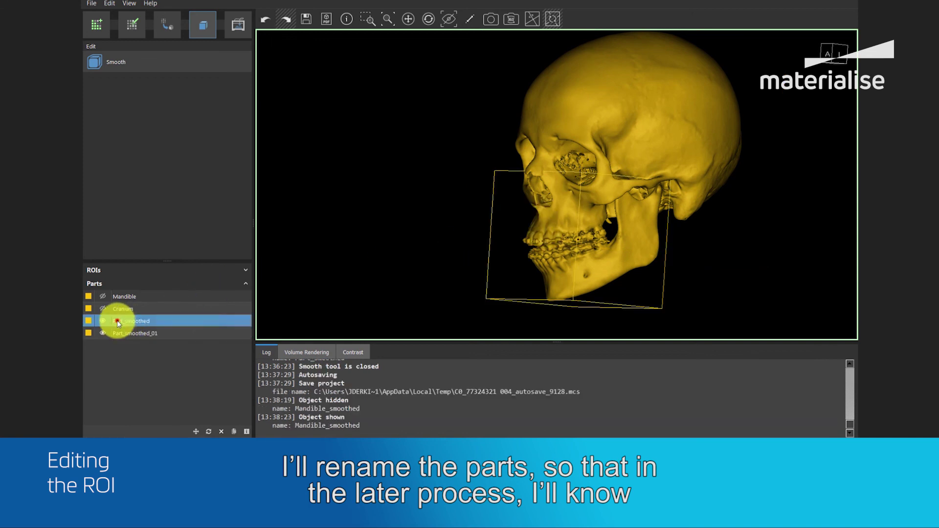
click(122, 320)
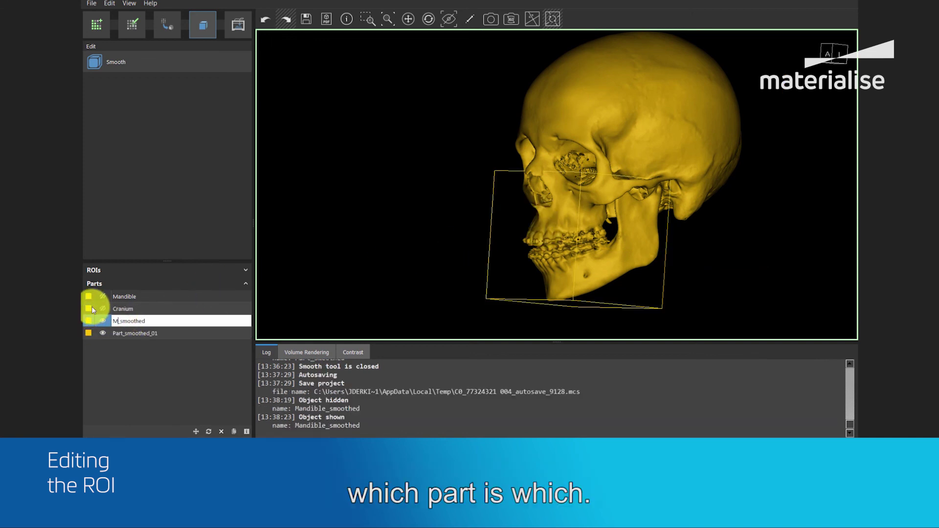
text(Mandible)
Rename the second smoothed part to Cranium_smoothed
click(131, 333)
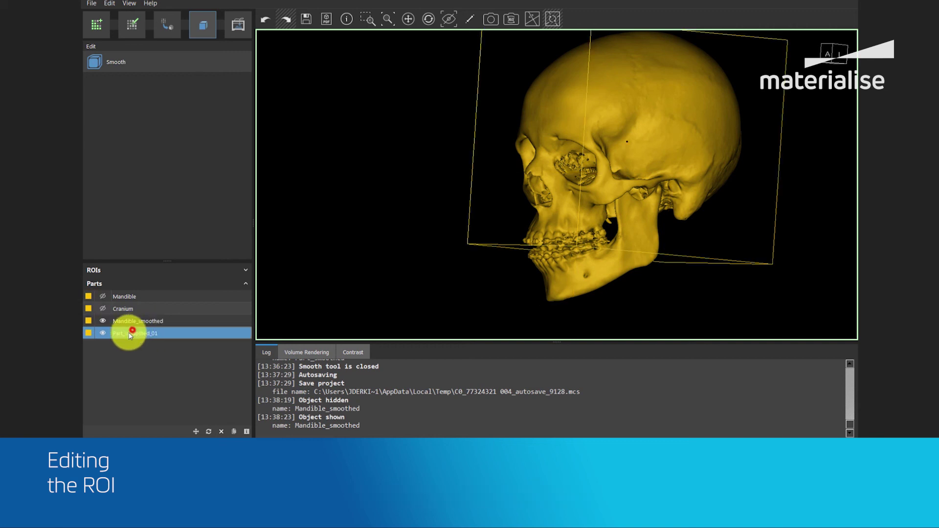
click(123, 333)
drag(123, 333, 112, 334)
text(Cranium)
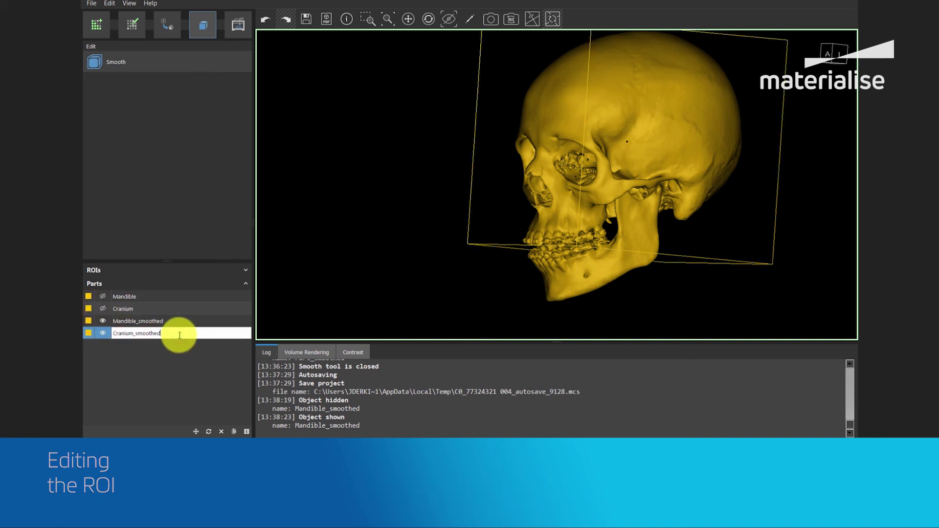
key(End)
key(BackSpace)
key(BackSpace)
key(BackSpace)
key(Return)
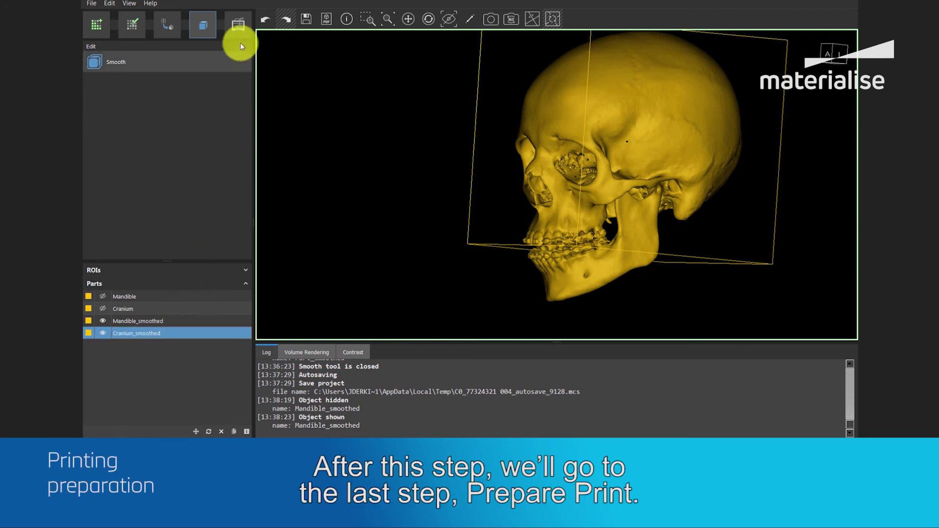
Run Repair diagnostics on Mandible_smoothed, then hide it and select Cranium_smoothed for analysis
click(239, 25)
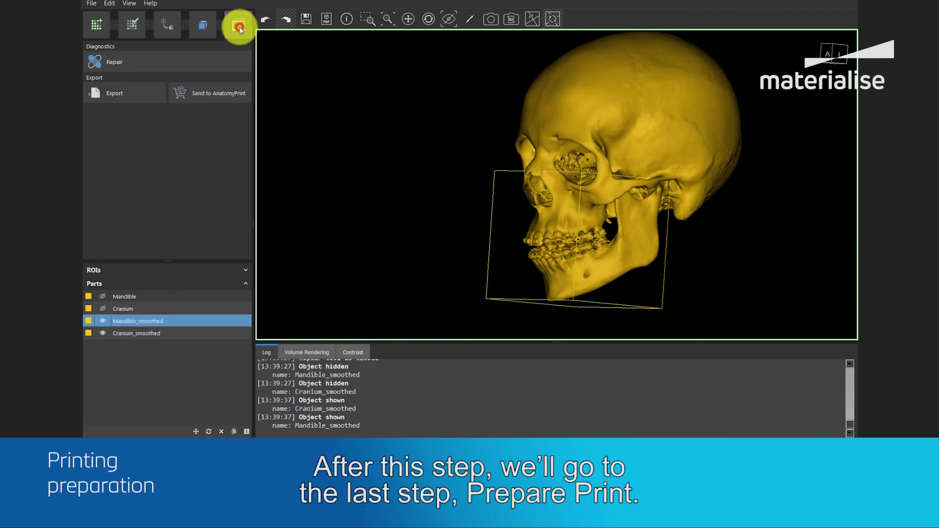
click(227, 62)
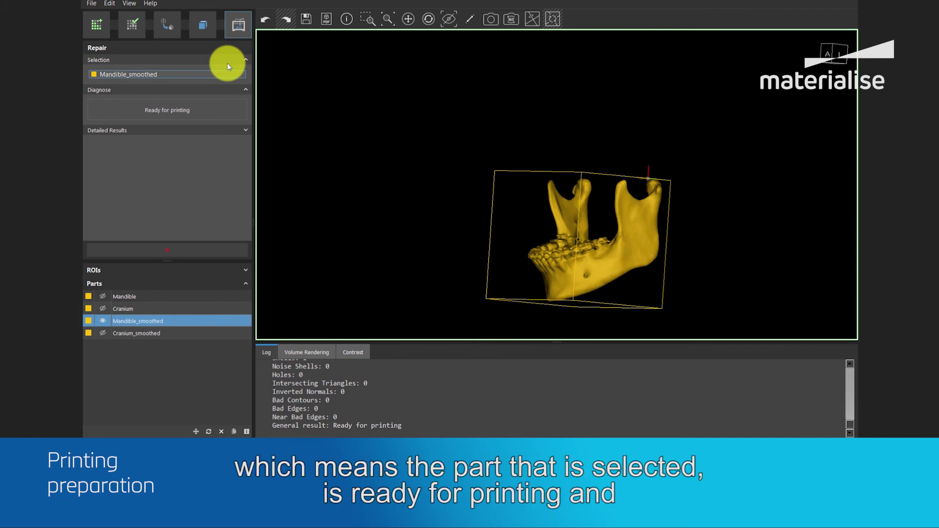
click(181, 74)
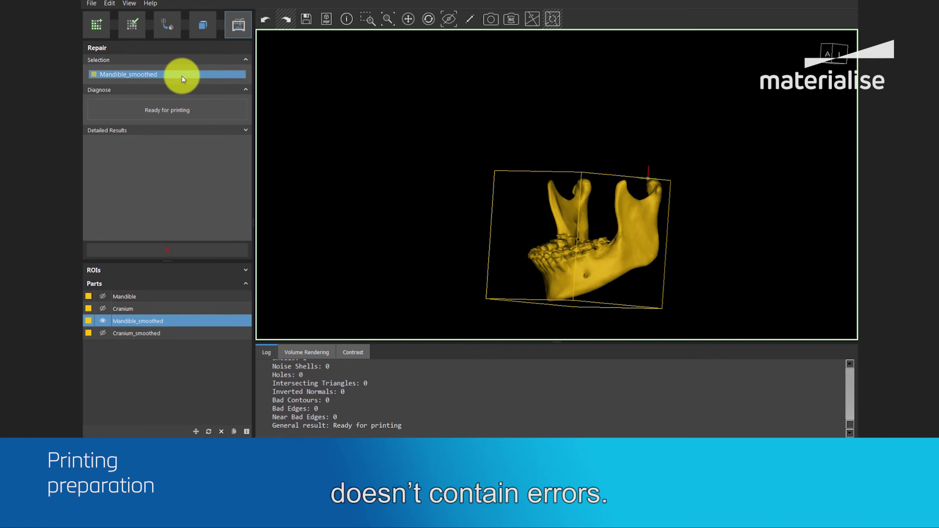
key(h)
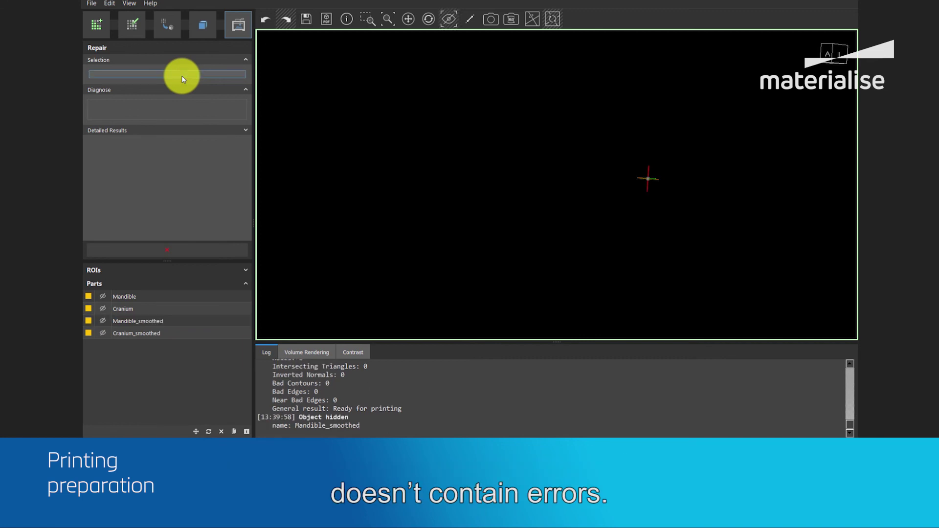
click(142, 333)
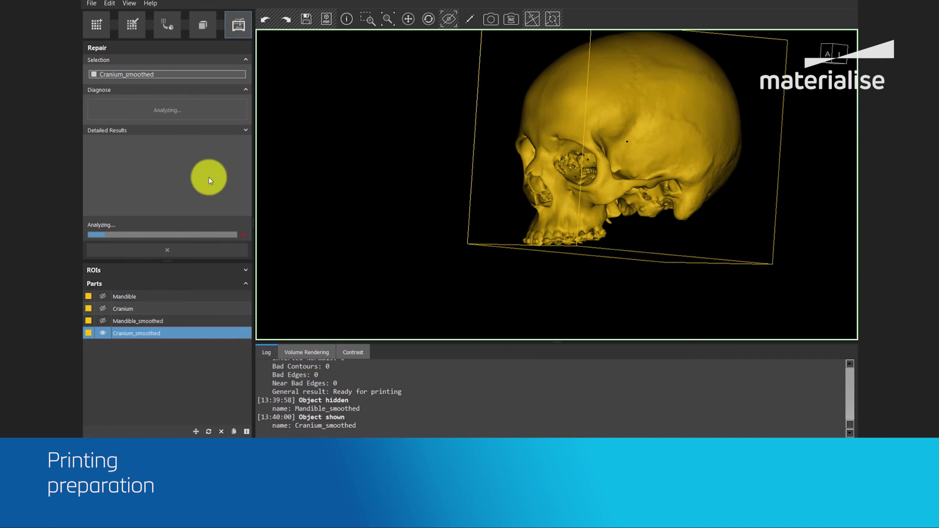